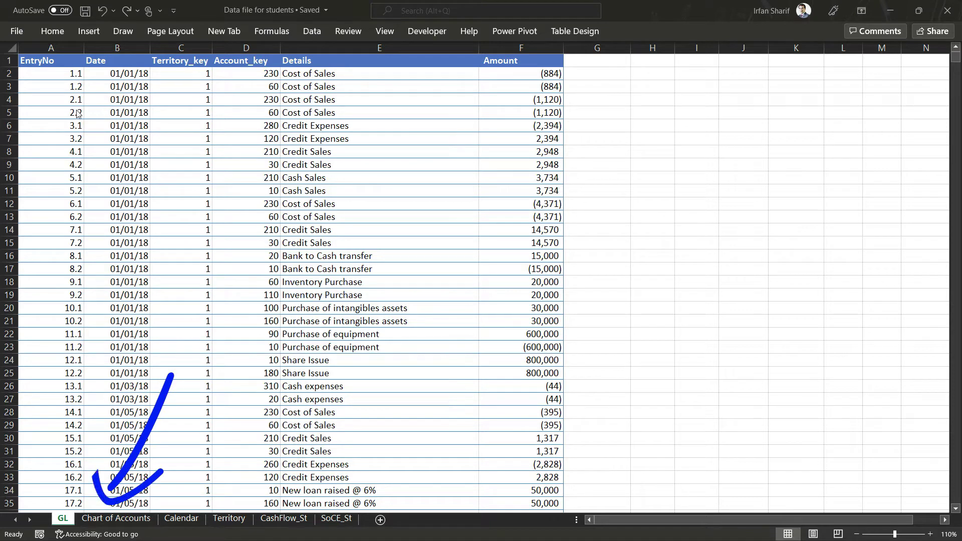
# Look through the Chart of Accounts, Calendar, Territory, CashFlow_St and SoCE_St sheets one after another
pyautogui.click(129, 522)
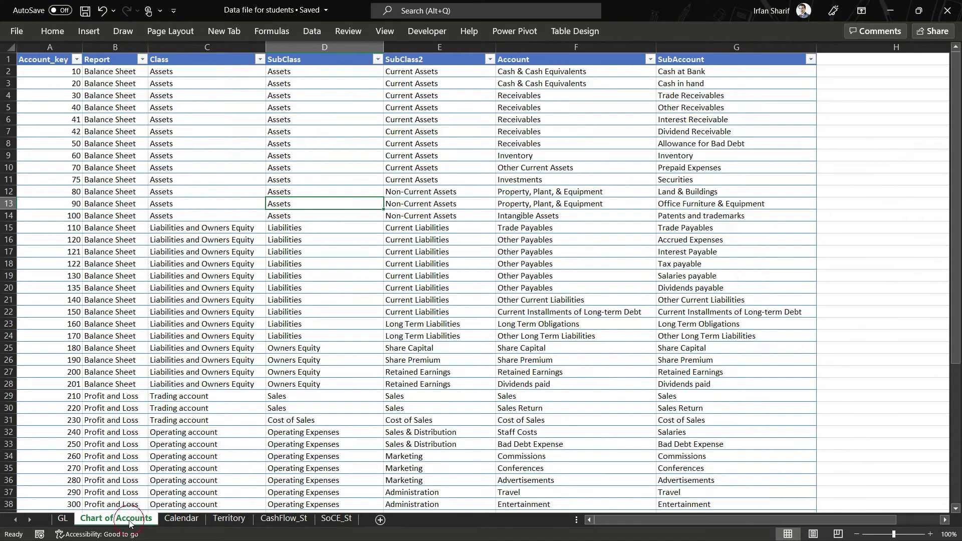
pyautogui.click(186, 521)
pyautogui.click(229, 520)
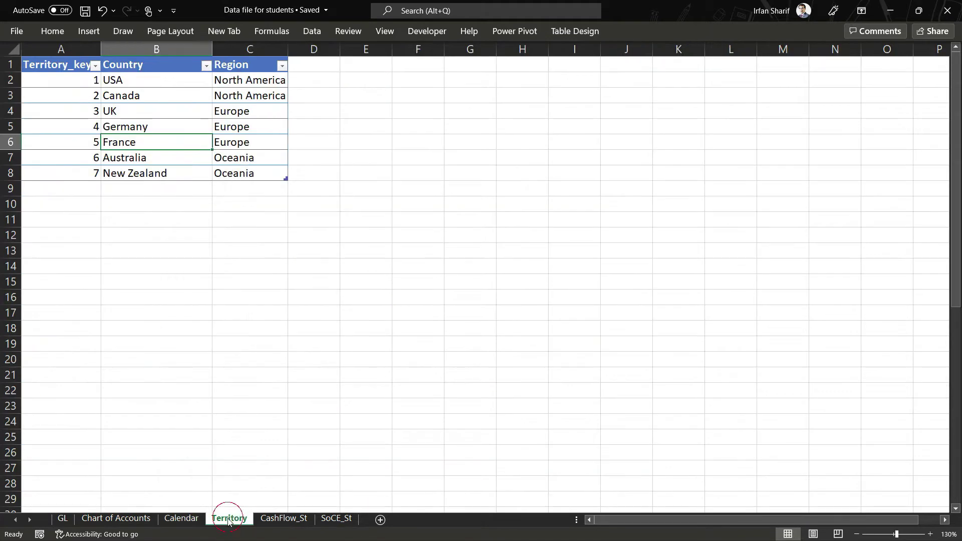
pyautogui.click(286, 521)
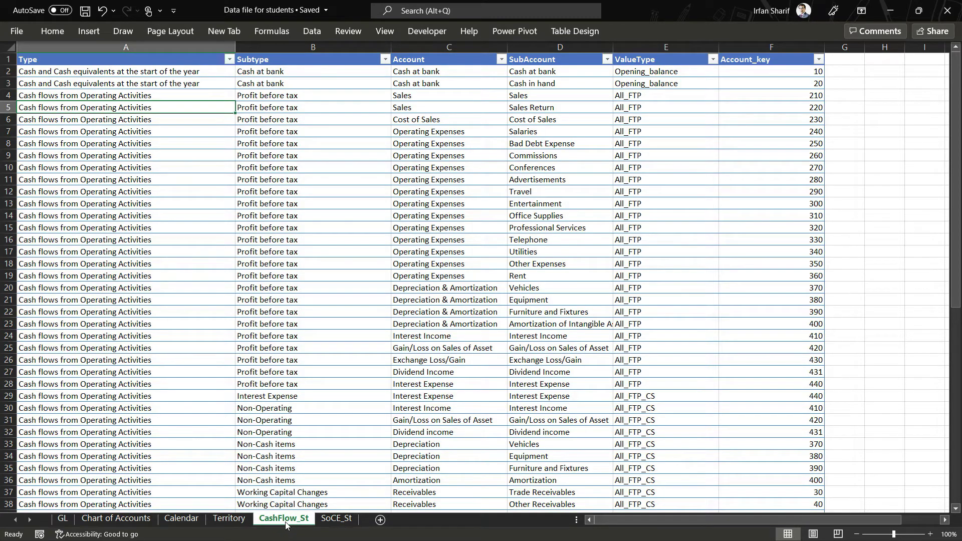
pyautogui.click(331, 520)
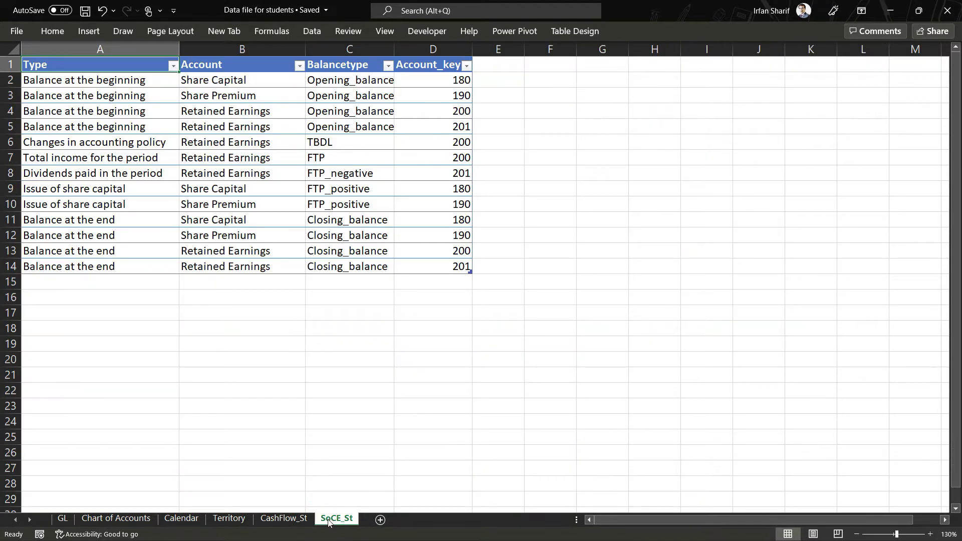
# Review the GL sheet followed by the Chart of Accounts, Calendar and Territory sheets
pyautogui.click(63, 520)
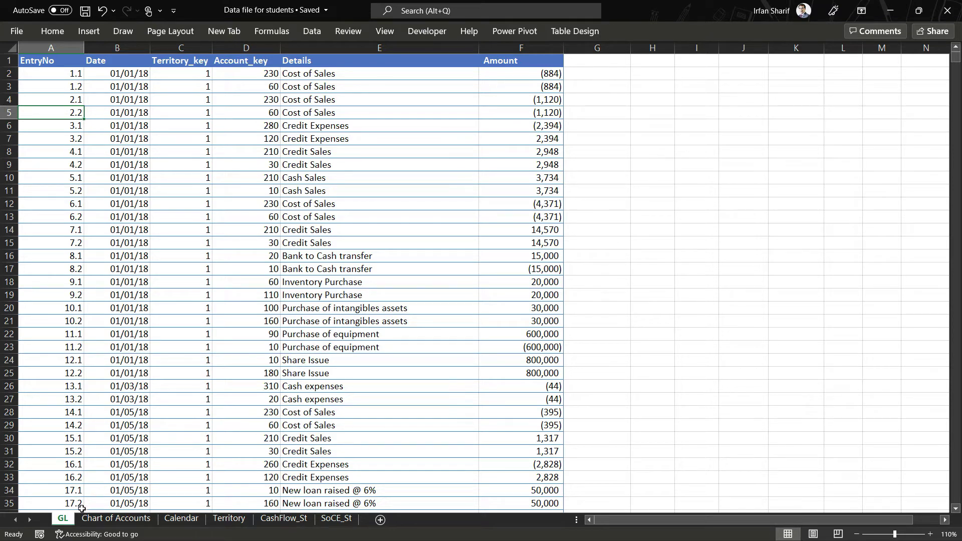
pyautogui.click(90, 521)
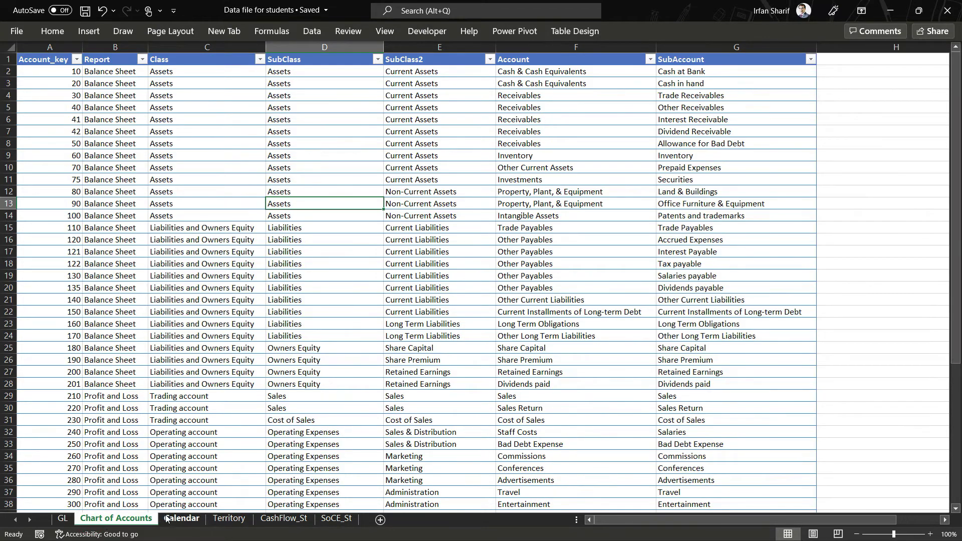
pyautogui.click(177, 520)
pyautogui.click(229, 521)
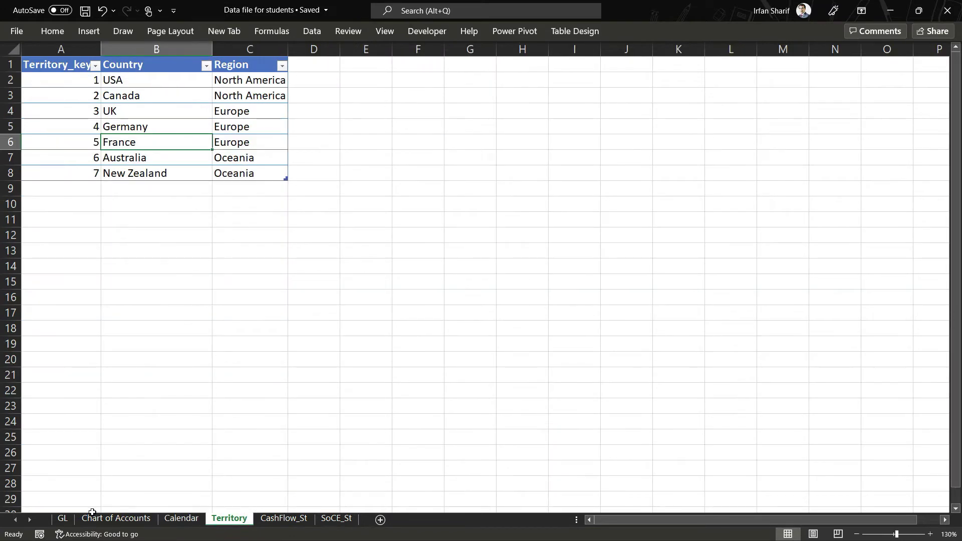
# Return to the GL sheet and examine how the EntryNo column numbers the entries from the header down to row 7
pyautogui.click(62, 519)
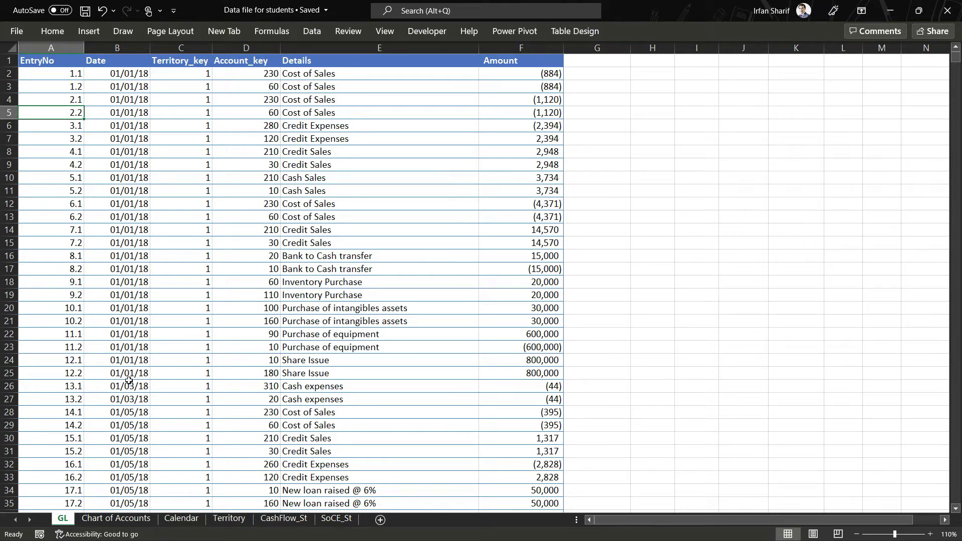
pyautogui.click(57, 66)
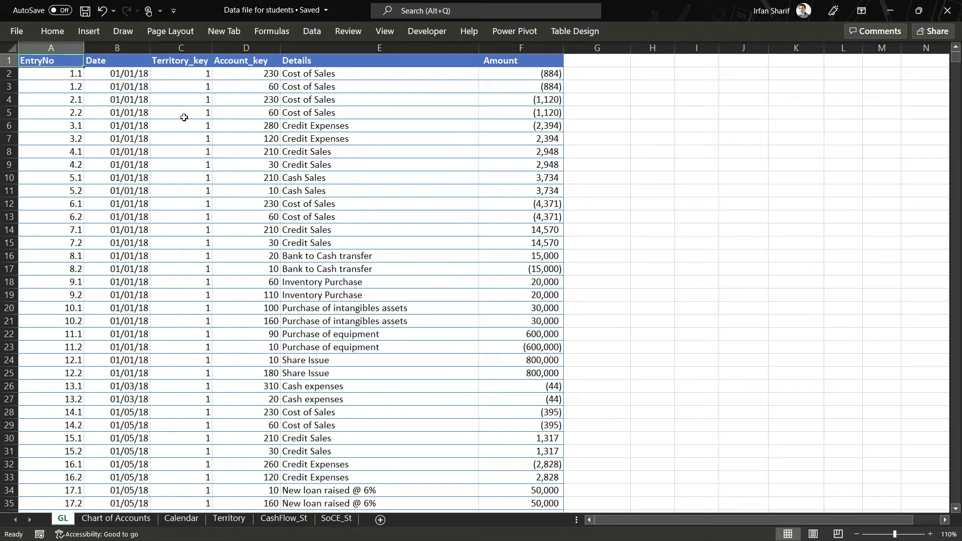
pyautogui.click(72, 88)
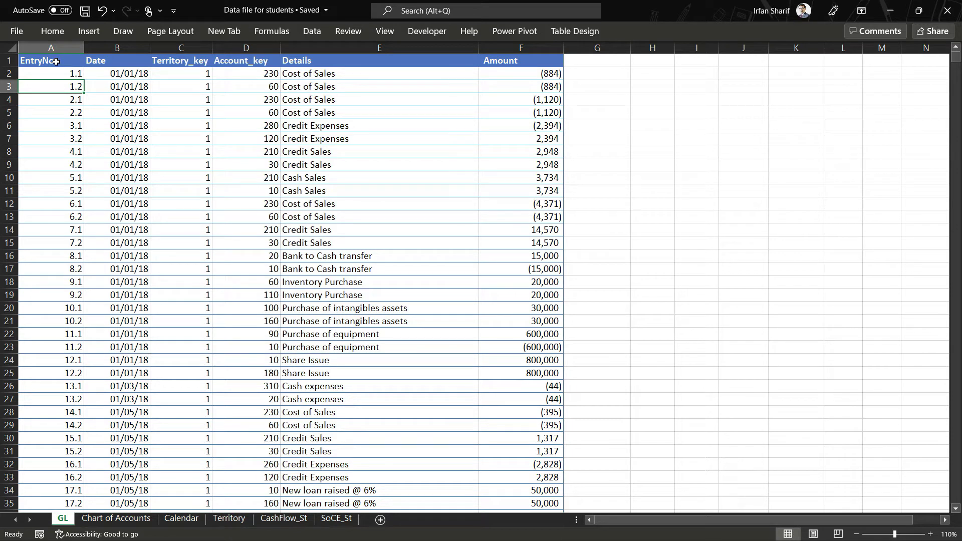
pyautogui.click(58, 74)
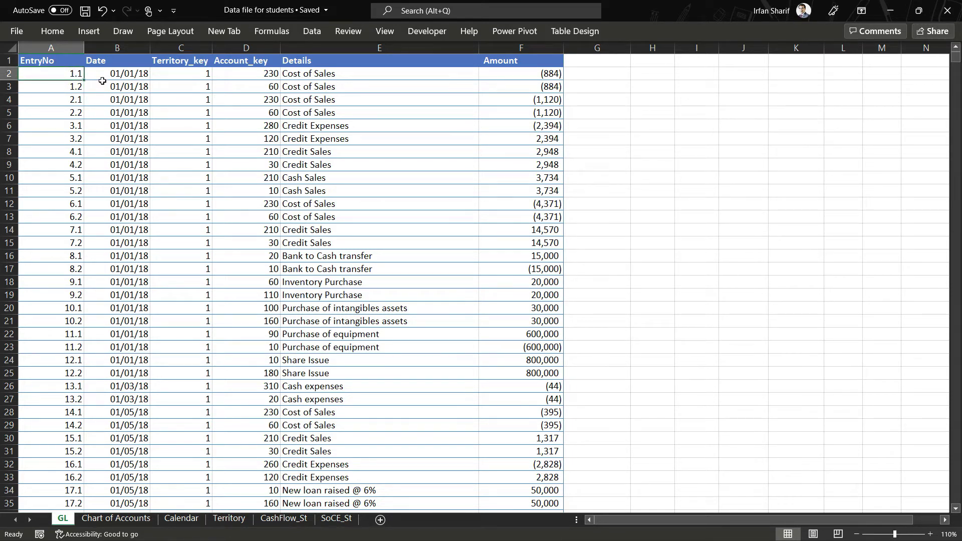
pyautogui.press('Down')
pyautogui.press('Down')
pyautogui.press('Down')
pyautogui.press('Down')
pyautogui.press('Down')
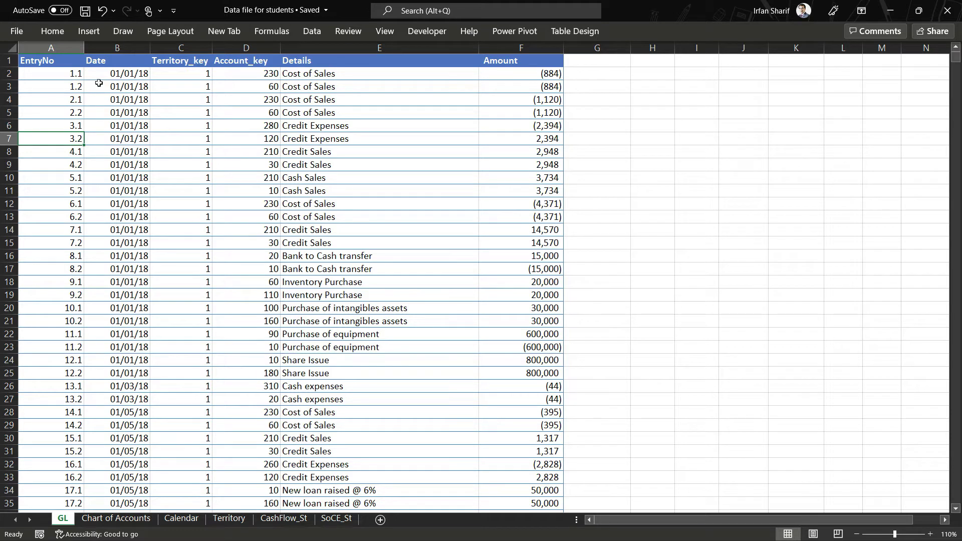
# Examine the Date, Territory_key, Account_key, Details and Amount columns of the GL table using row 3
pyautogui.click(121, 85)
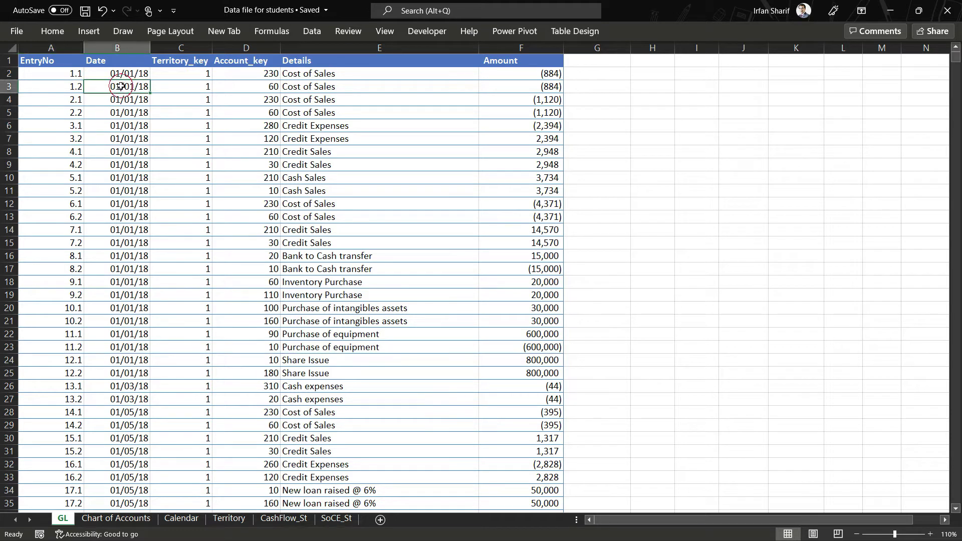
pyautogui.click(195, 86)
pyautogui.click(256, 91)
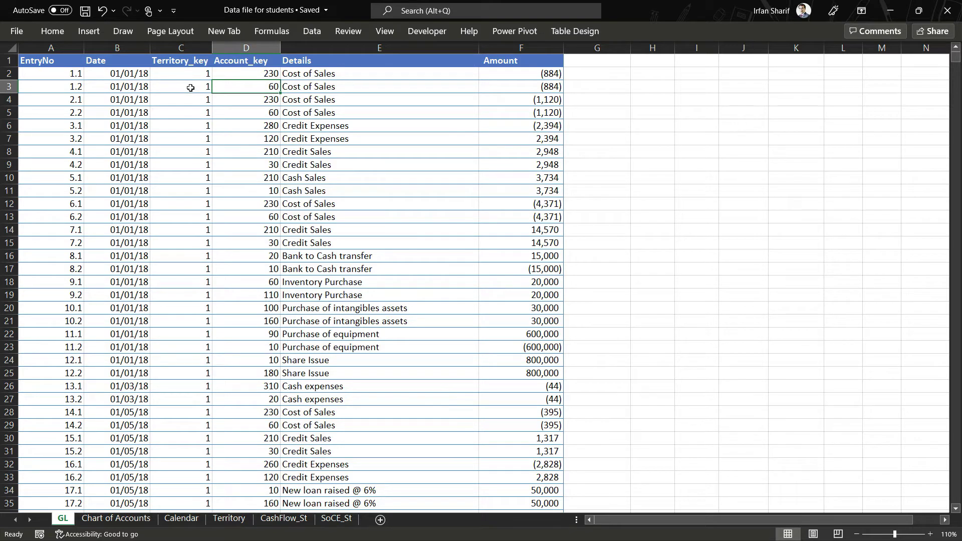
pyautogui.click(337, 90)
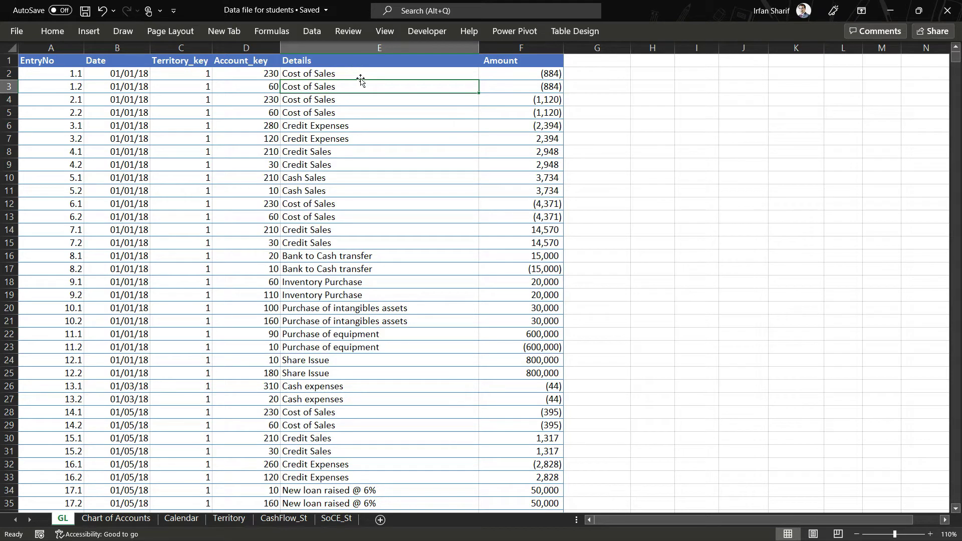
pyautogui.click(356, 112)
pyautogui.click(359, 89)
pyautogui.click(515, 91)
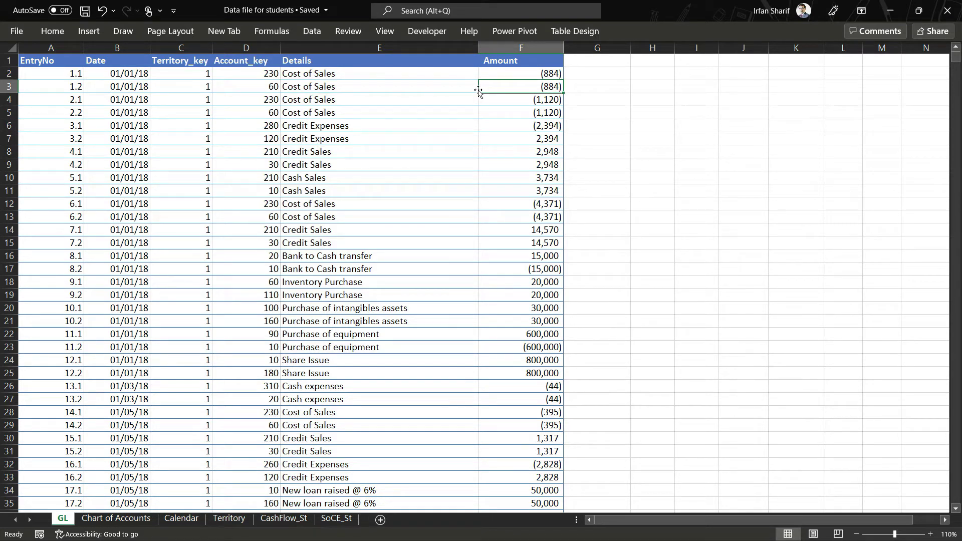
# Examine the two key columns of the GL table, Territory_key and Account_key, in row 3
pyautogui.click(171, 85)
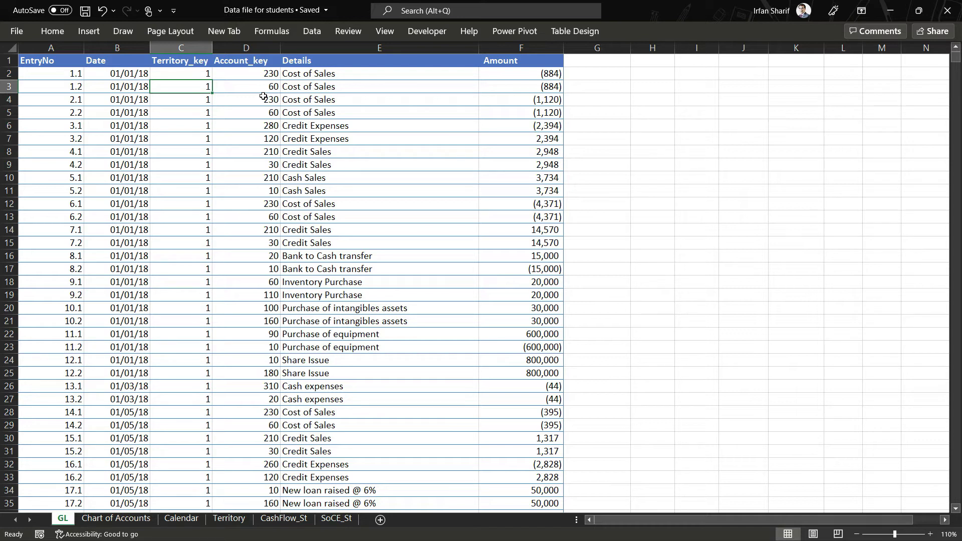
pyautogui.click(262, 88)
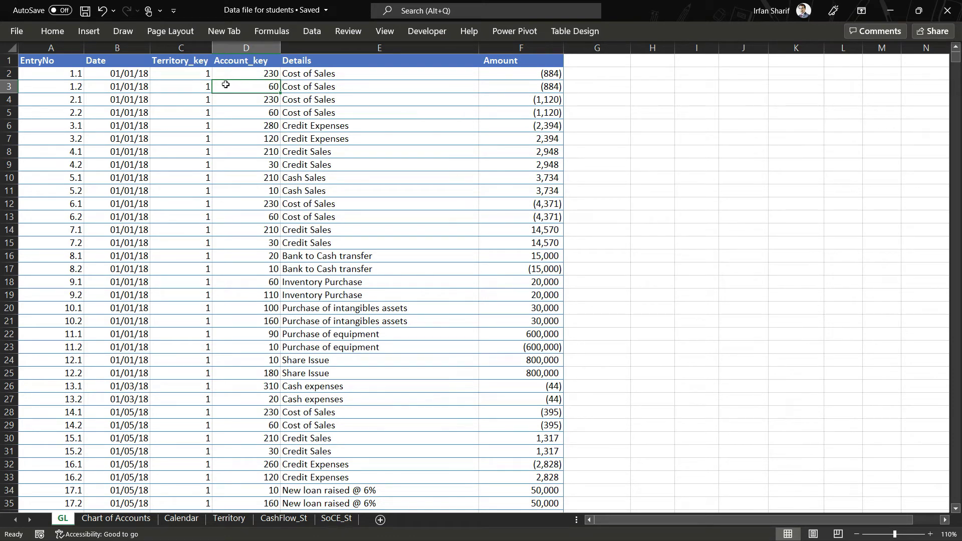
pyautogui.click(190, 87)
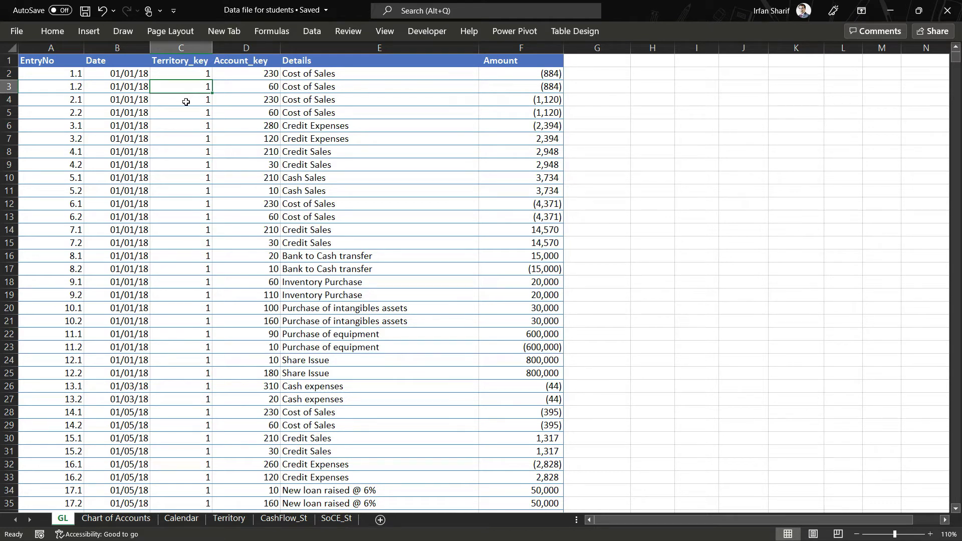
pyautogui.click(184, 62)
pyautogui.click(192, 82)
# Open the Territory sheet and examine the key, country and region of its first record
pyautogui.click(234, 519)
pyautogui.click(60, 80)
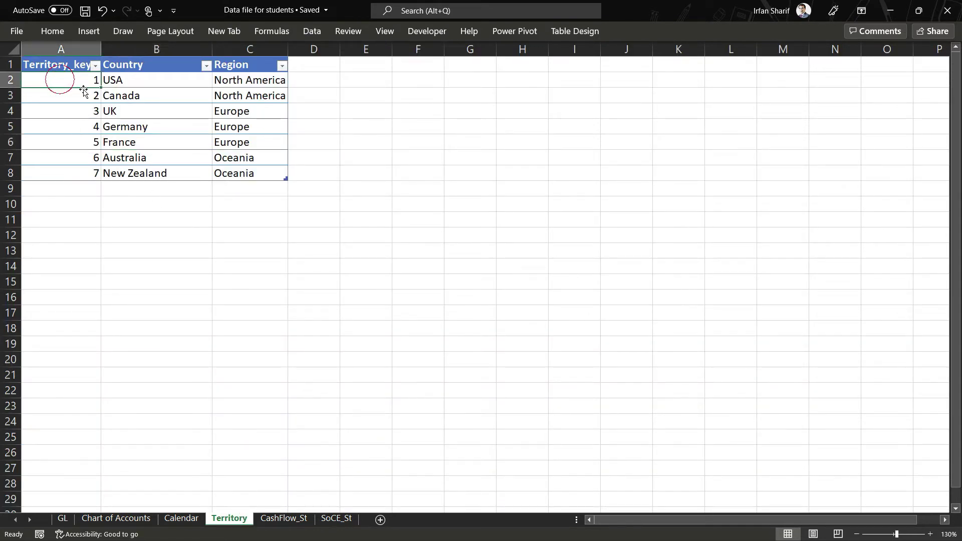
pyautogui.click(154, 81)
pyautogui.click(242, 76)
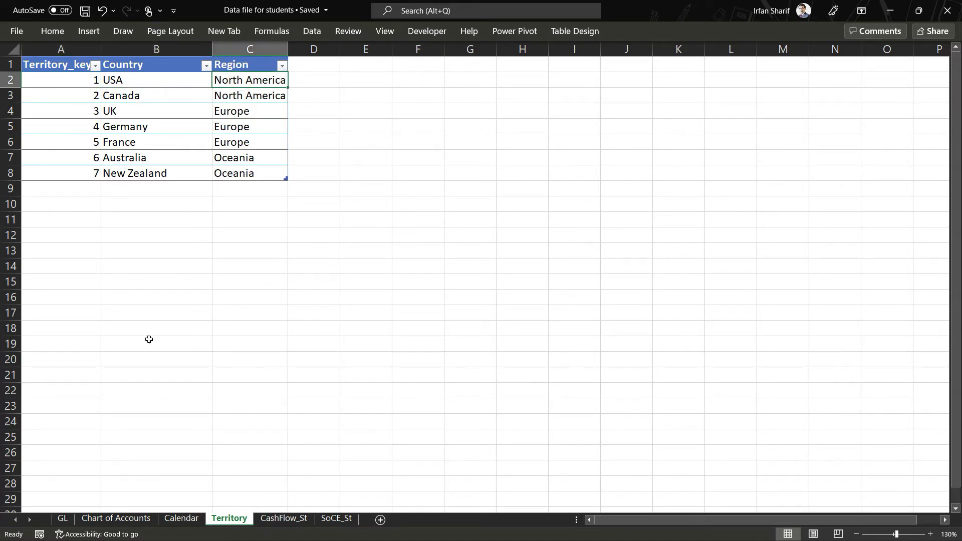
# Go back to the GL sheet and check the Territory_key values in rows 9, 15 and 2
pyautogui.click(63, 519)
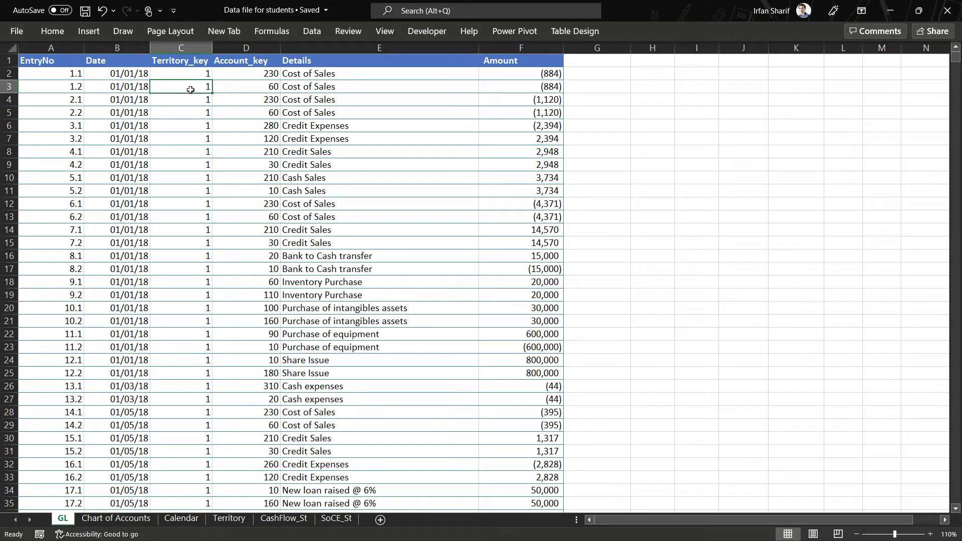
pyautogui.click(175, 159)
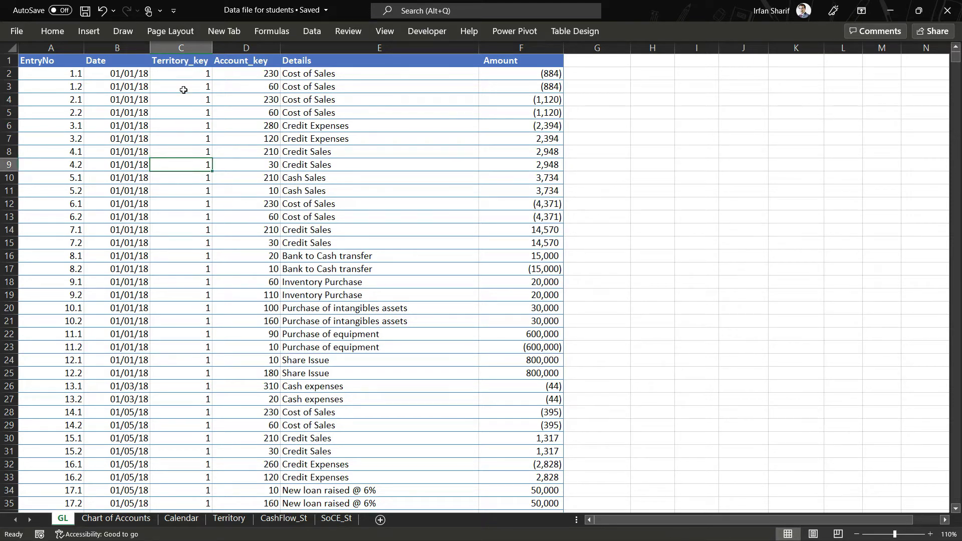
pyautogui.click(196, 249)
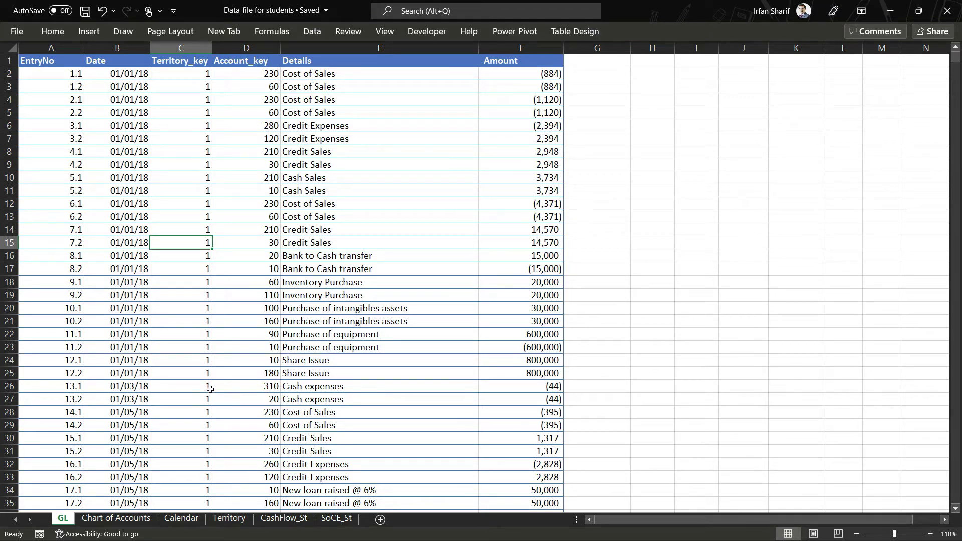
pyautogui.click(178, 75)
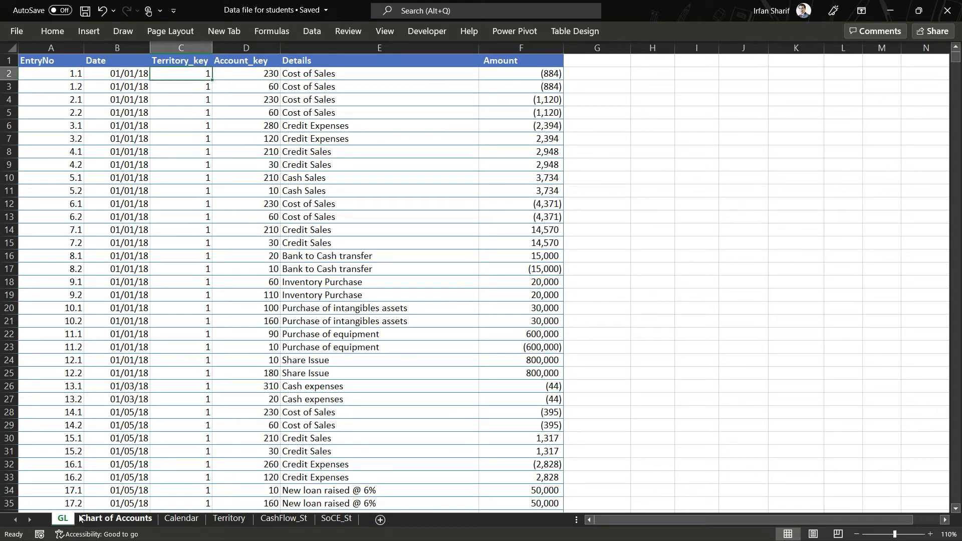
# Look up territory key 1 in the Territory sheet's Country column and inspect the Region column
pyautogui.click(224, 520)
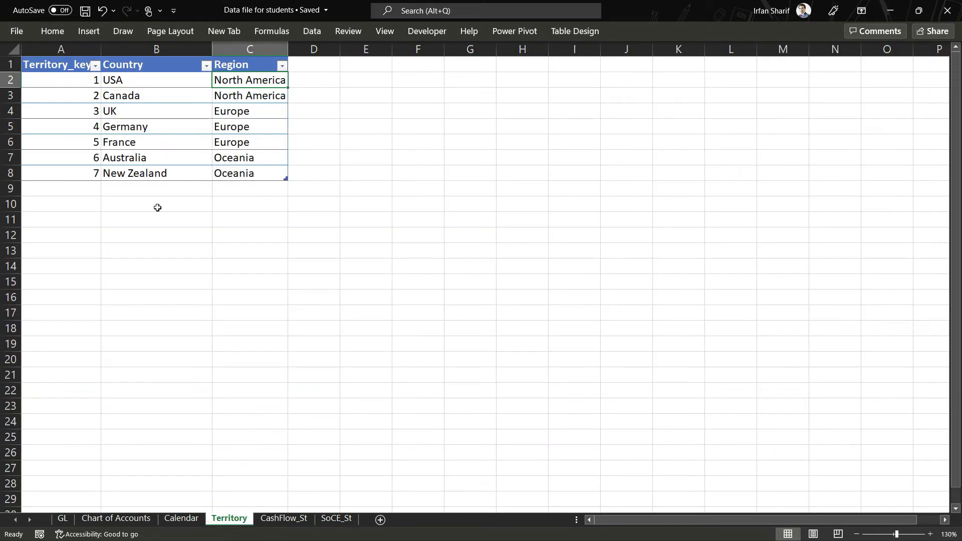
pyautogui.click(112, 79)
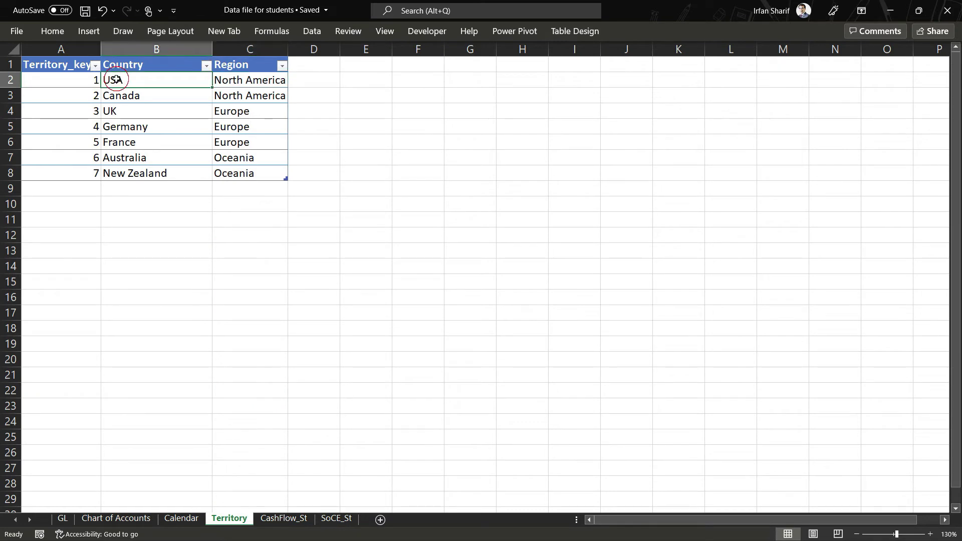
pyautogui.click(248, 91)
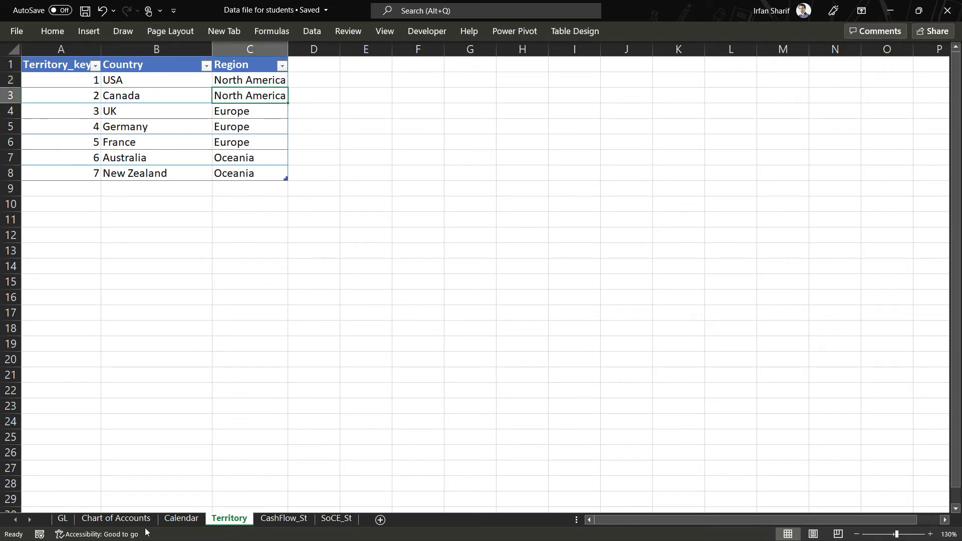
# Check the first Account_key in the GL sheet, then inspect the Chart of Accounts sheet's Class, SubAccount, Account_key and Report columns
pyautogui.click(62, 519)
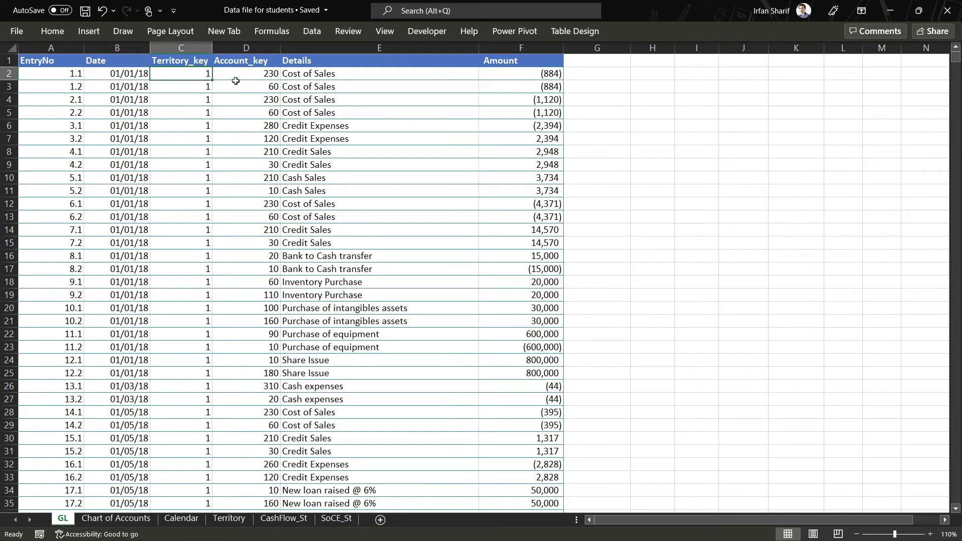
pyautogui.click(249, 72)
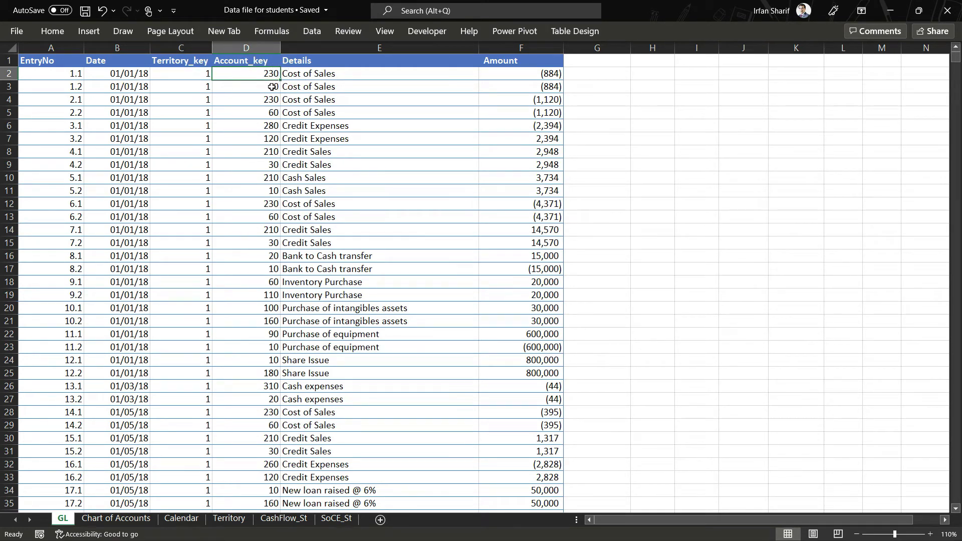
pyautogui.click(116, 519)
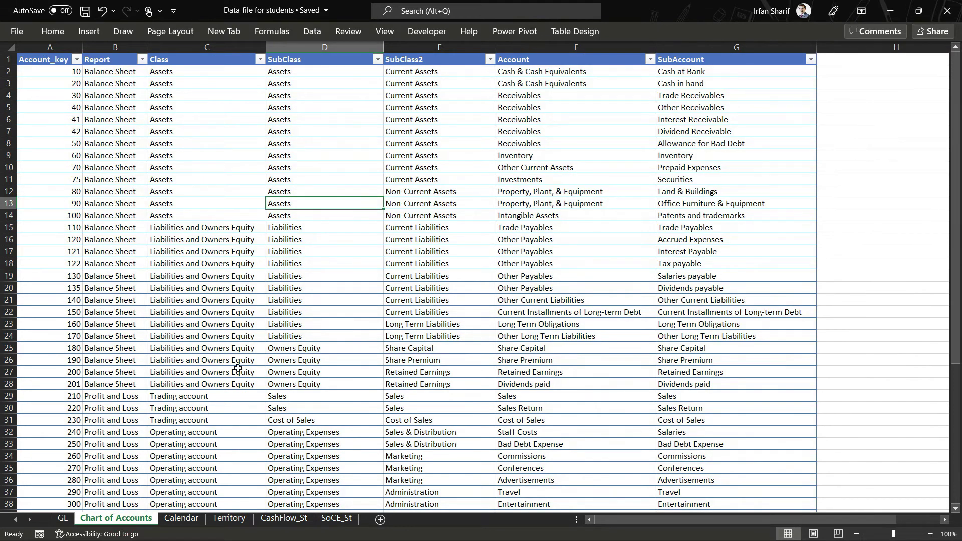
pyautogui.click(211, 86)
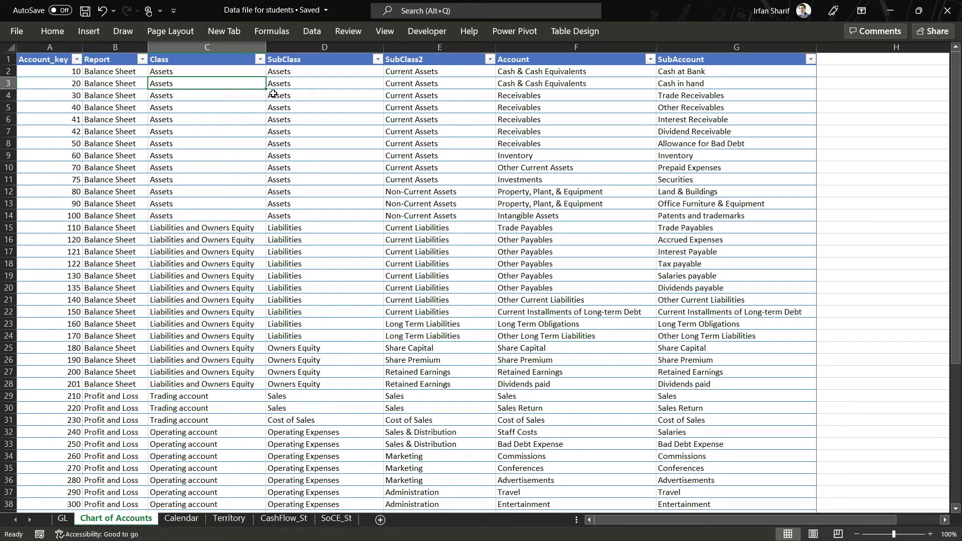
pyautogui.click(668, 192)
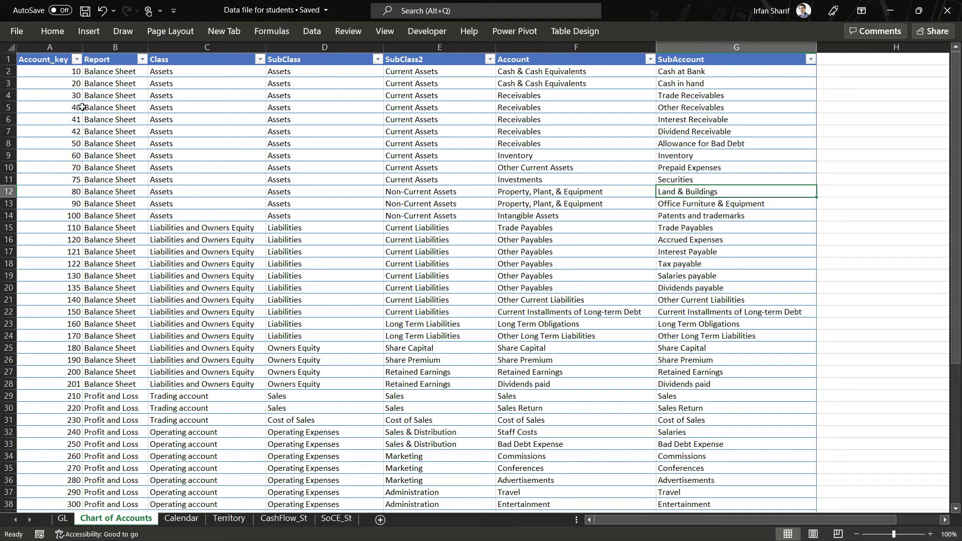
pyautogui.click(41, 75)
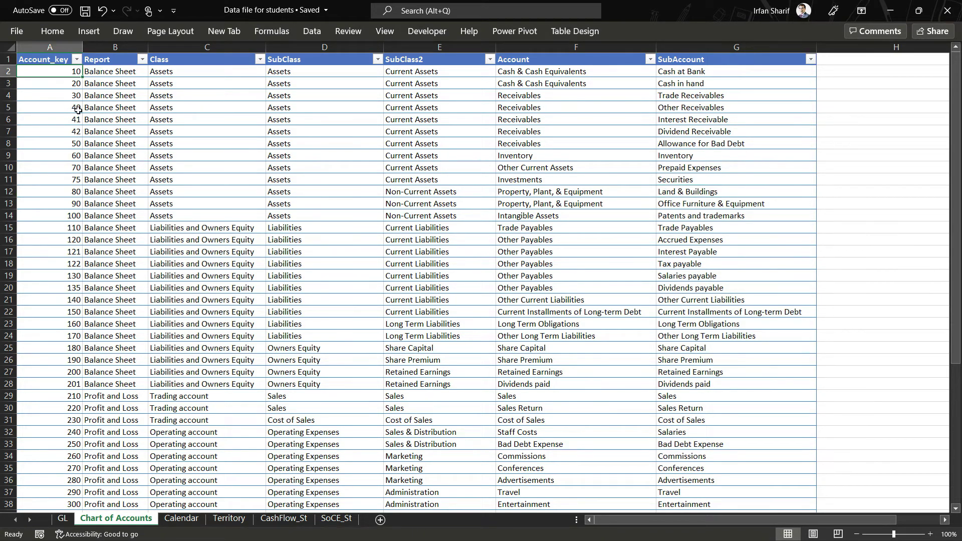
pyautogui.click(110, 73)
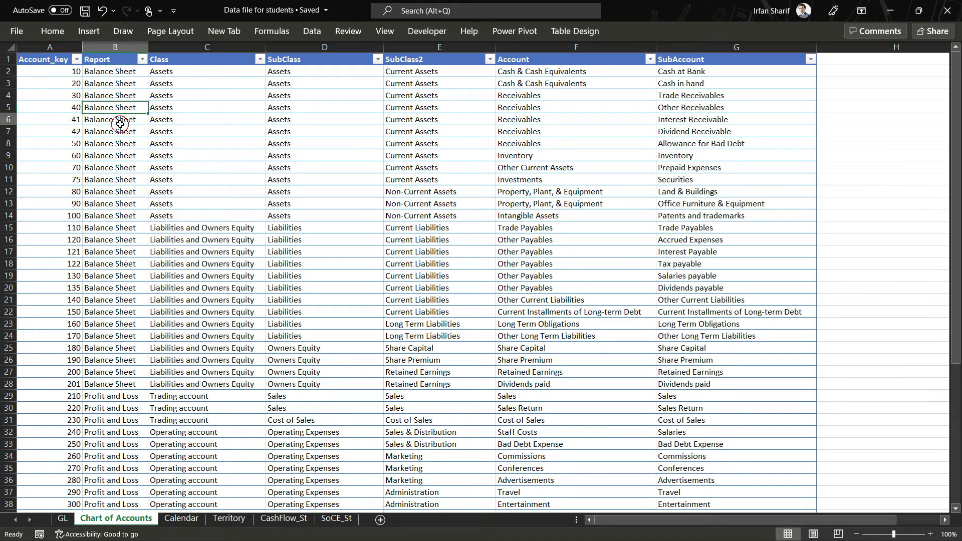
# Compare the Profit and Loss rows with the Balance Sheet rows in the Chart of Accounts Report column
pyautogui.click(129, 424)
pyautogui.click(113, 226)
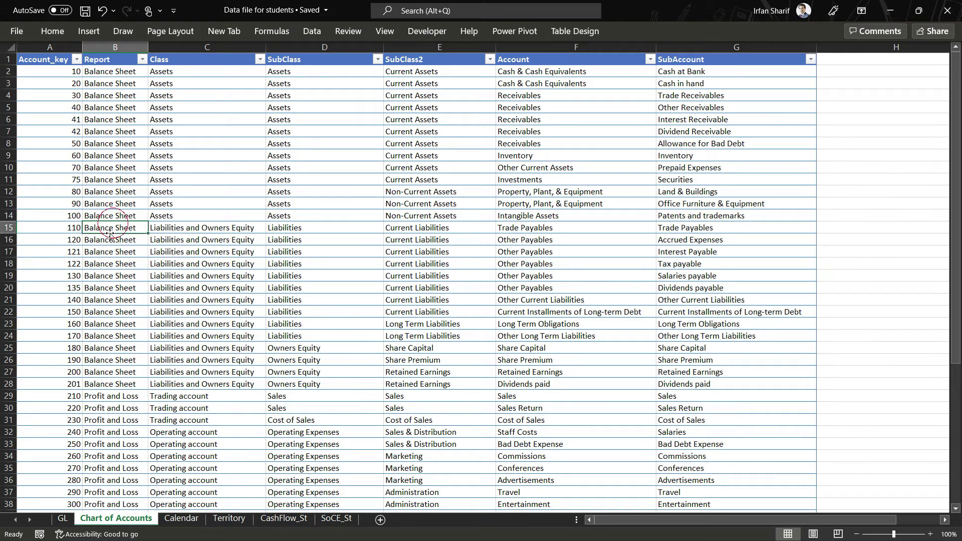
pyautogui.click(113, 419)
pyautogui.click(117, 167)
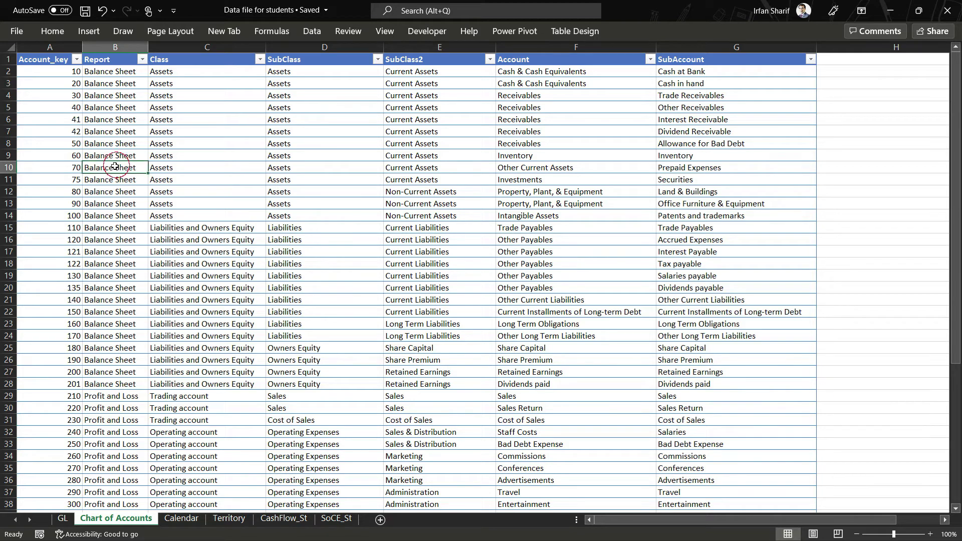
# Examine the Class column's Assets entries and its Liabilities and Owners Equity entries
pyautogui.click(189, 173)
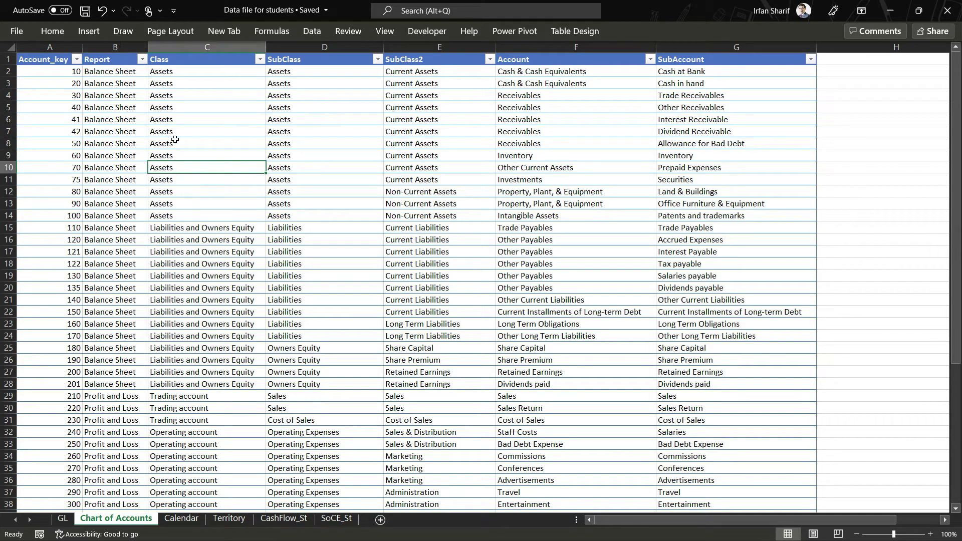
pyautogui.click(176, 131)
pyautogui.click(185, 225)
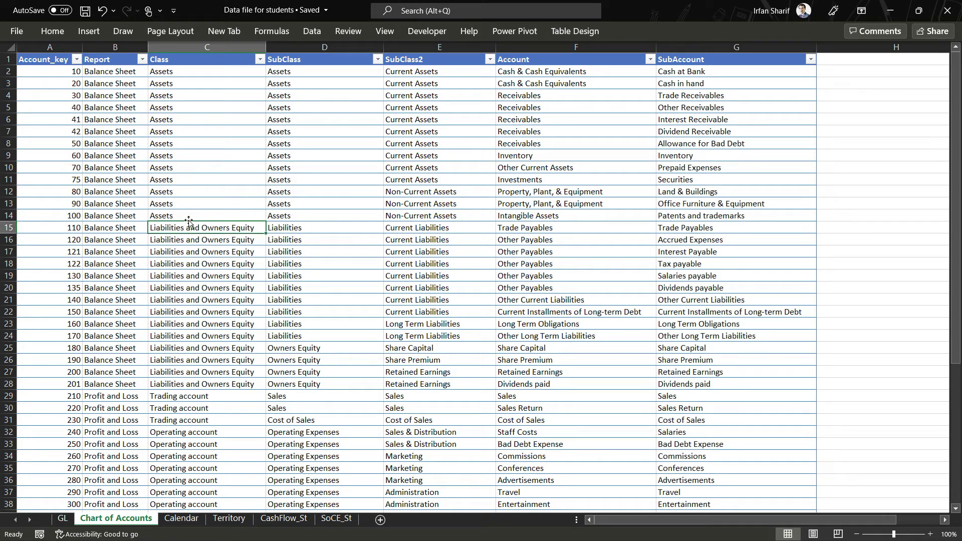
pyautogui.click(183, 108)
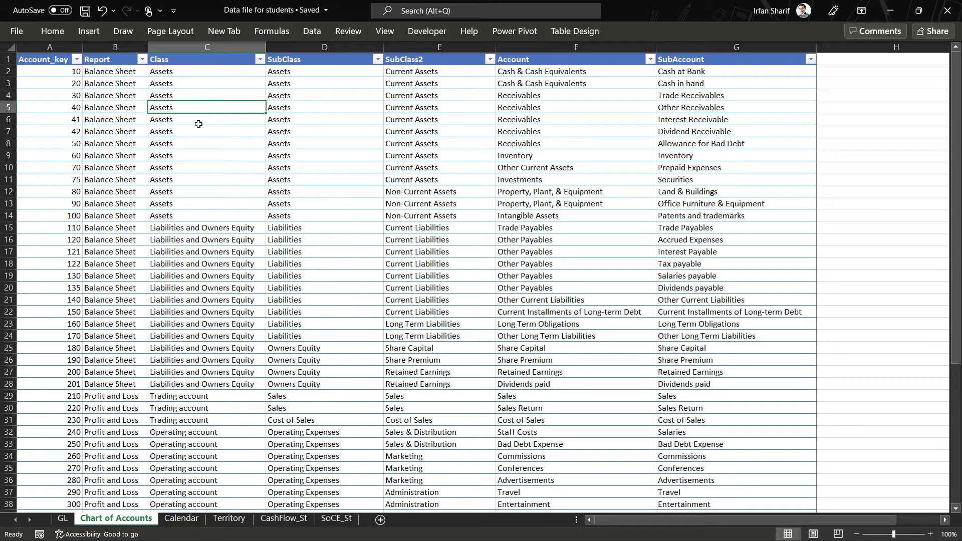
pyautogui.click(215, 276)
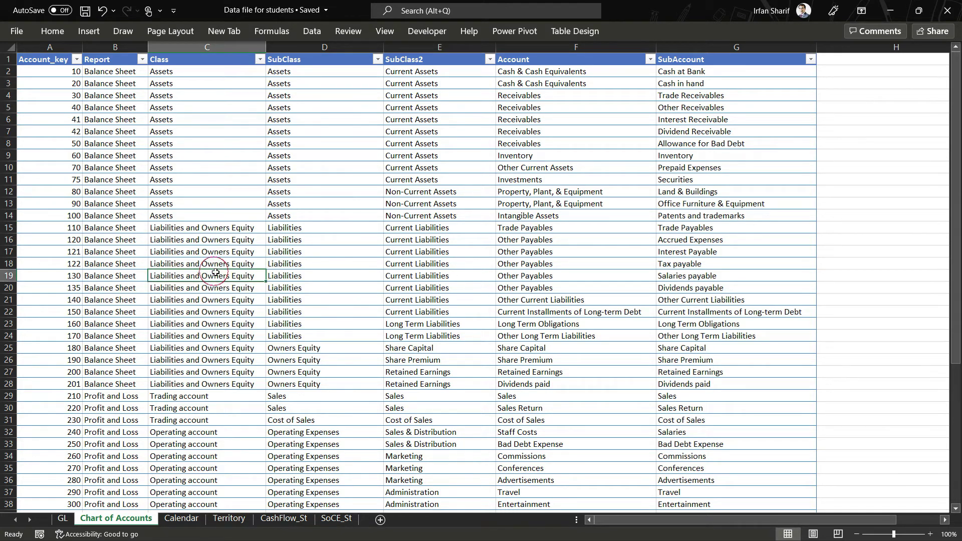
# Inspect the SubClass column in row 8 and the SubClass2 column's Current Assets and Non-Current Assets entries
pyautogui.click(293, 143)
pyautogui.click(426, 109)
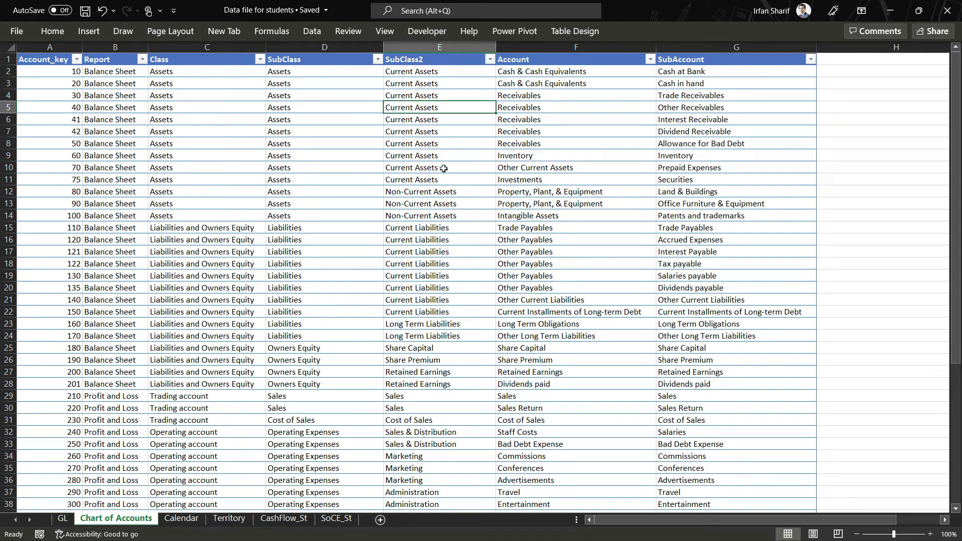
pyautogui.click(450, 202)
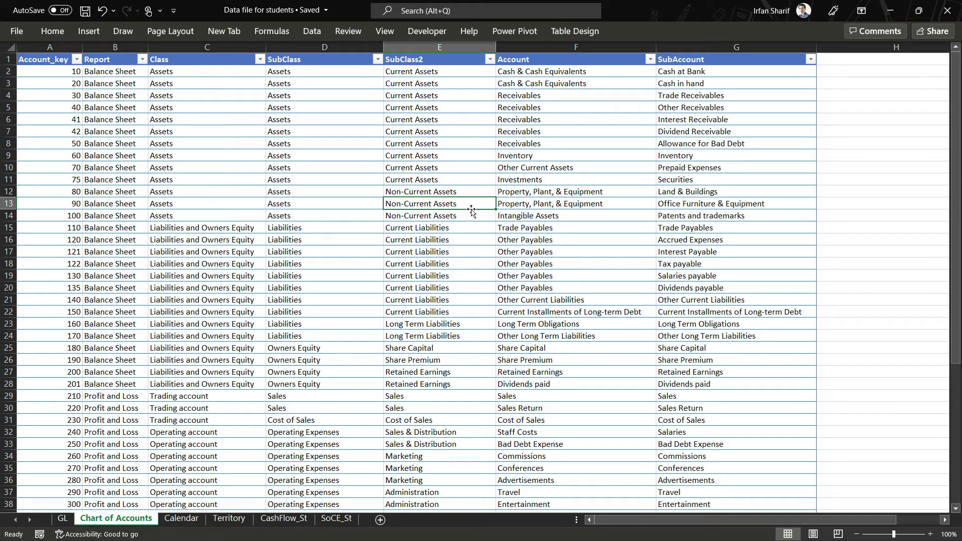
# Inspect the Account column's Receivables, Cash & Cash Equivalents and Inventory entries, plus the SubAccount entries in rows 3 and 8
pyautogui.click(529, 105)
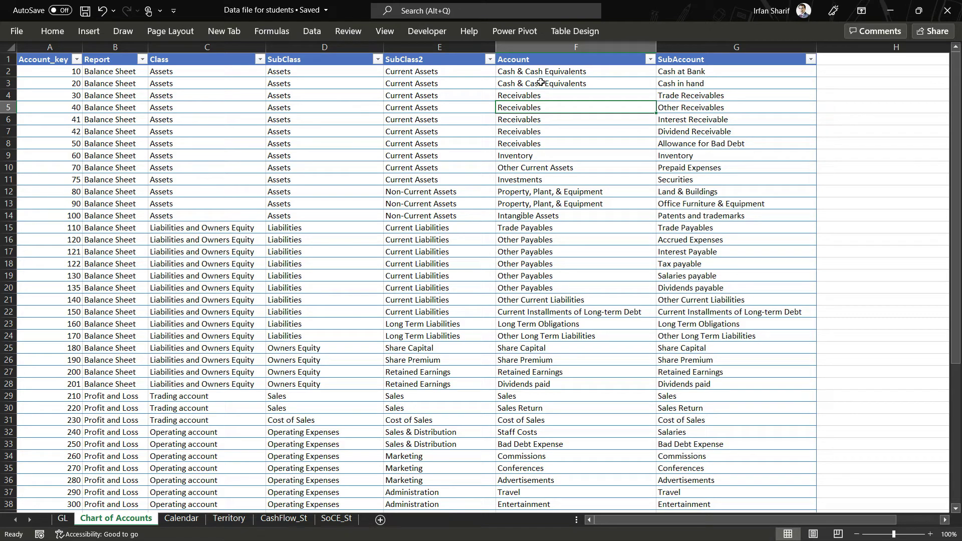
pyautogui.click(540, 83)
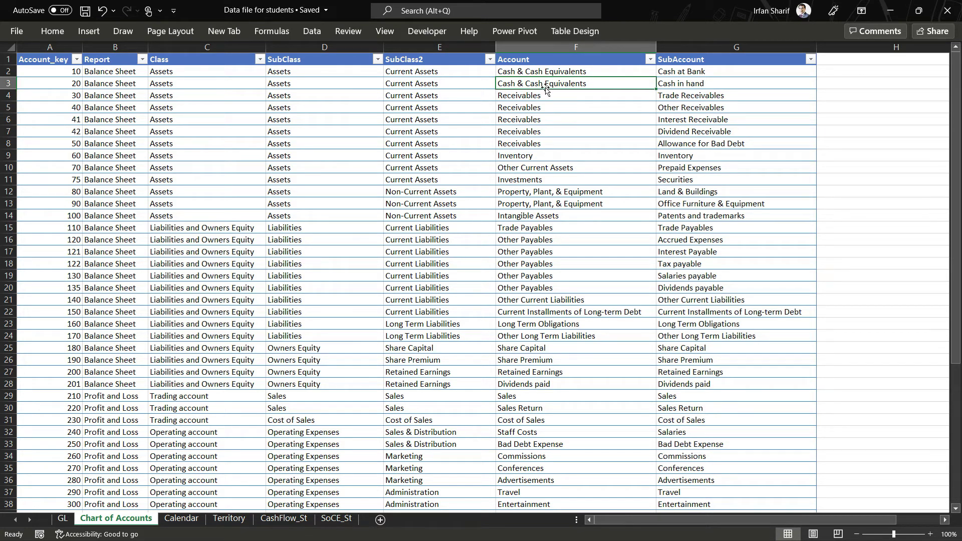
pyautogui.click(534, 109)
pyautogui.click(538, 158)
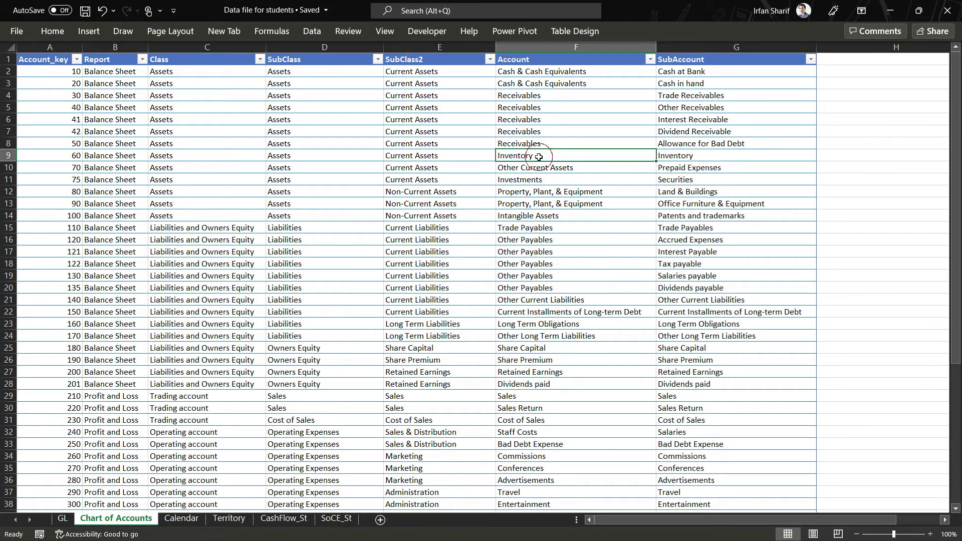
pyautogui.click(691, 82)
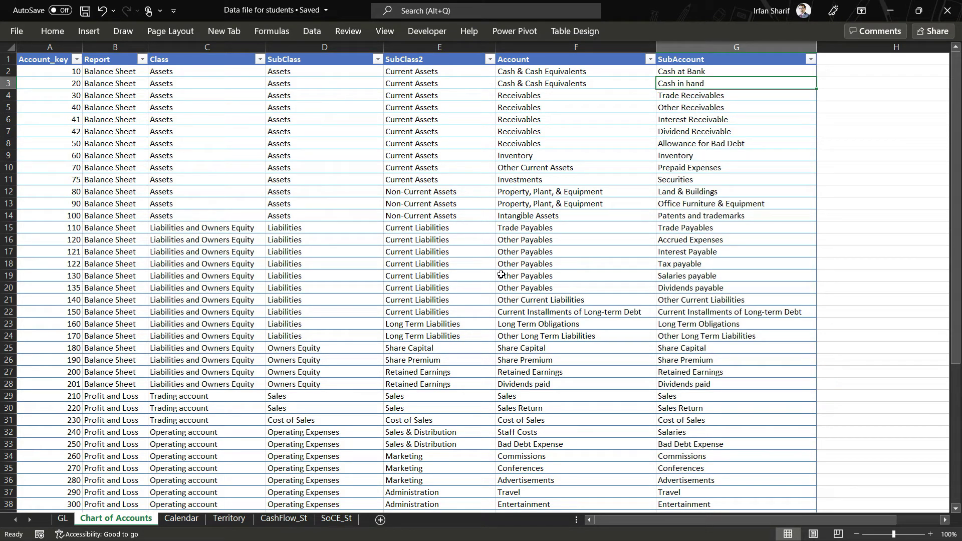
pyautogui.click(677, 142)
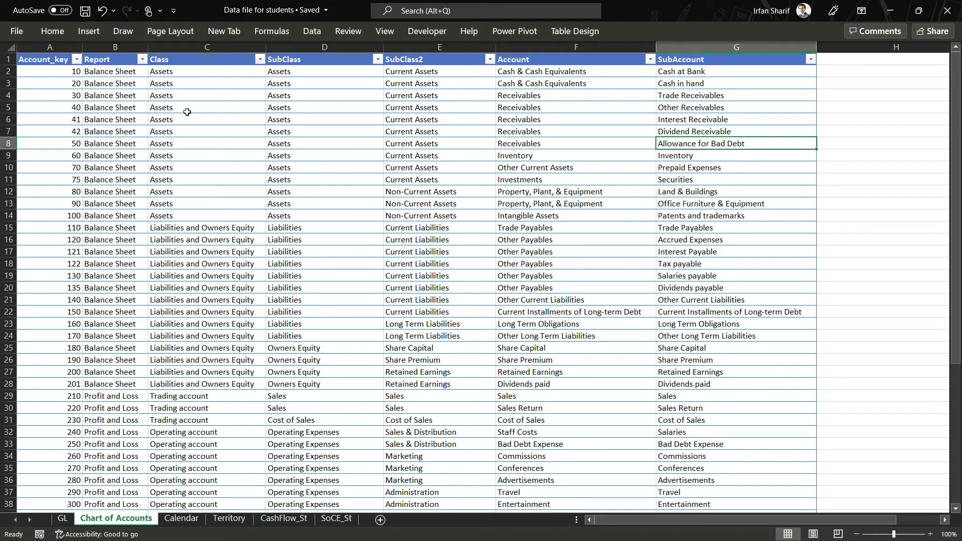
# Check Account_key 30, then trace the Interest Receivable subaccount back through its Account, SubClass2 and Class to the Report column
pyautogui.click(64, 100)
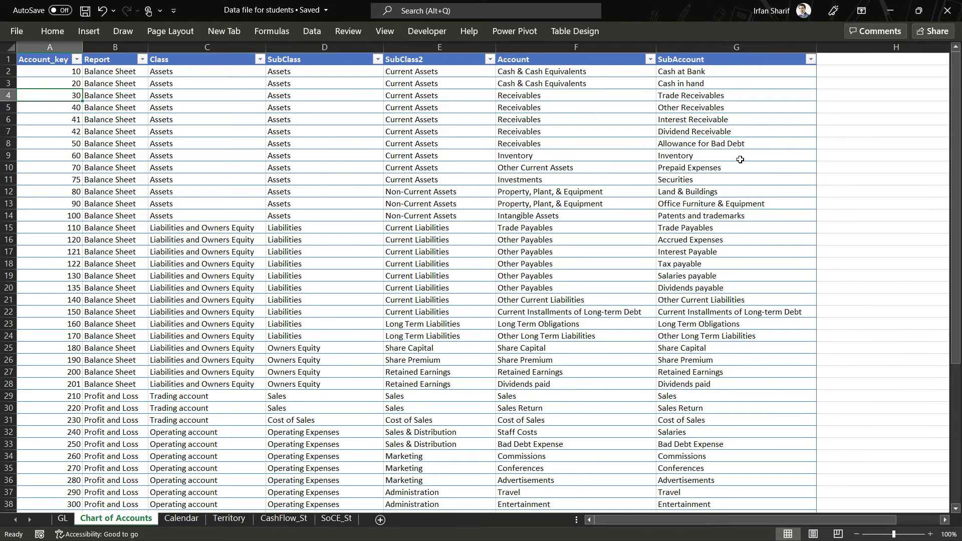
pyautogui.click(725, 124)
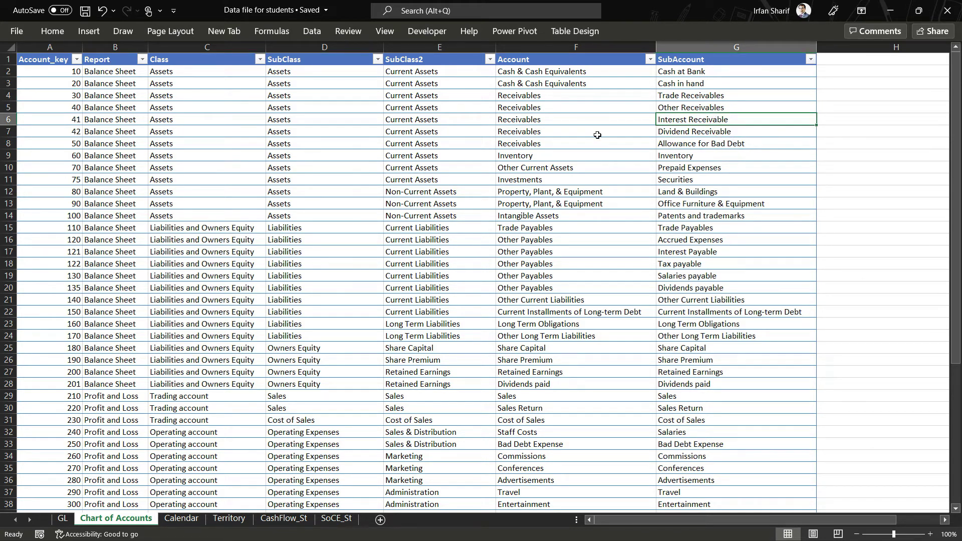
pyautogui.click(516, 124)
pyautogui.click(427, 121)
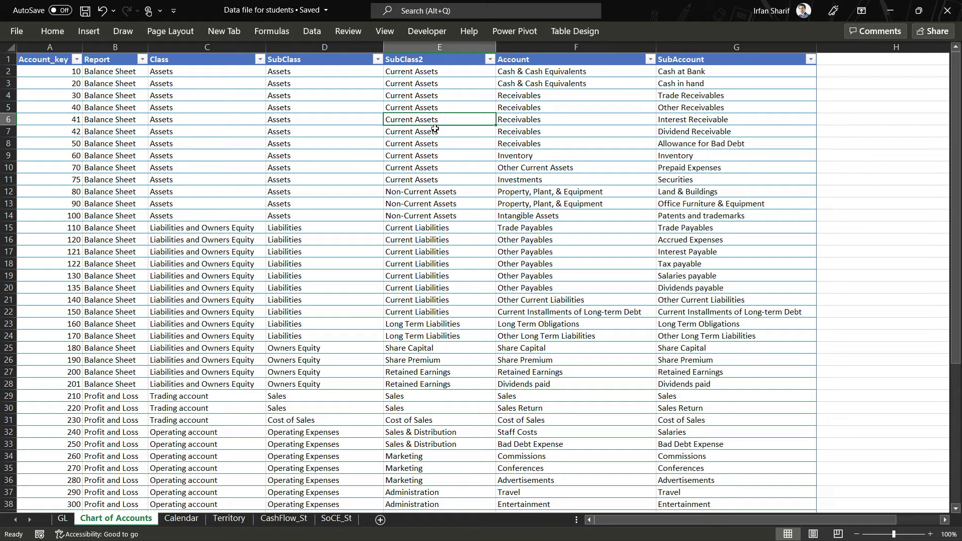
pyautogui.click(198, 118)
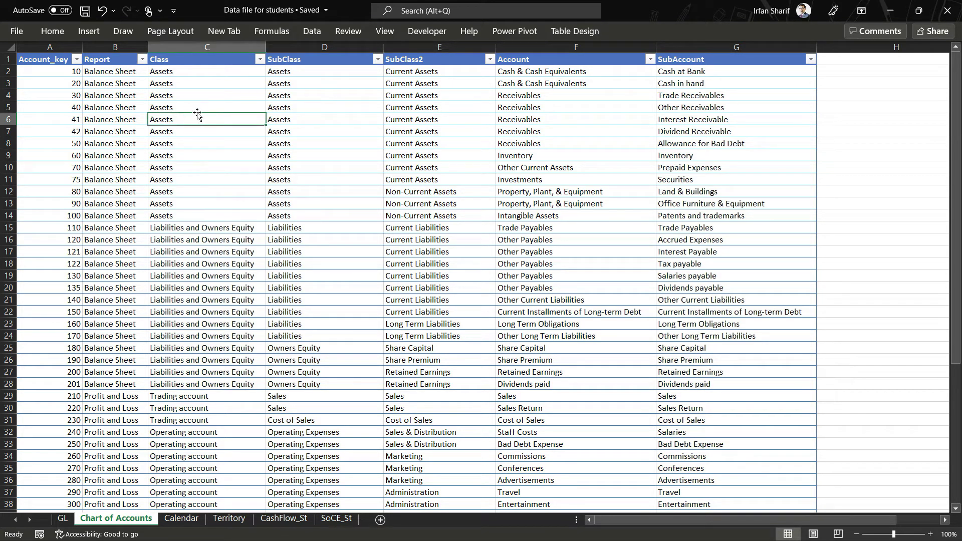
pyautogui.click(120, 110)
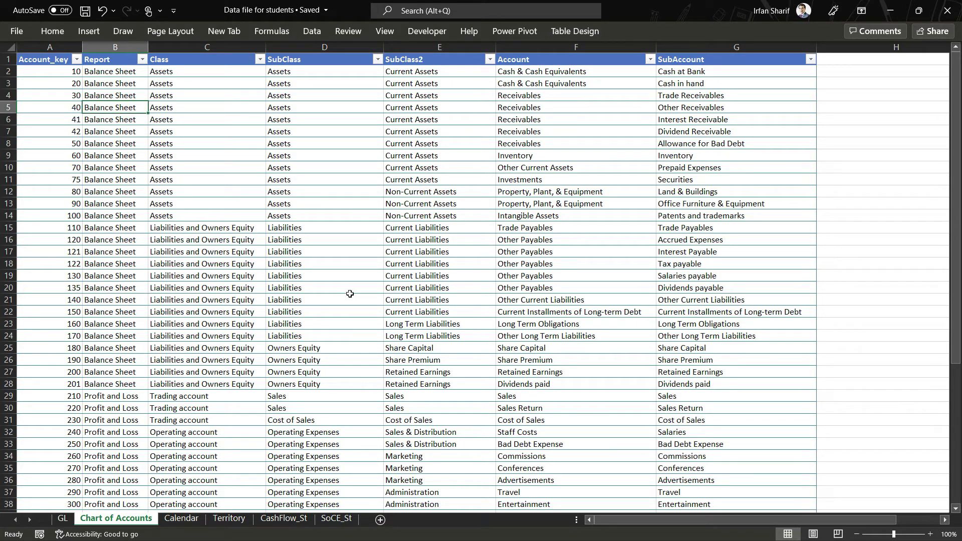
# Check the first Account_key in the GL sheet, then look up key 230 in Chart of Accounts and follow its classification through to SubAccount
pyautogui.click(69, 519)
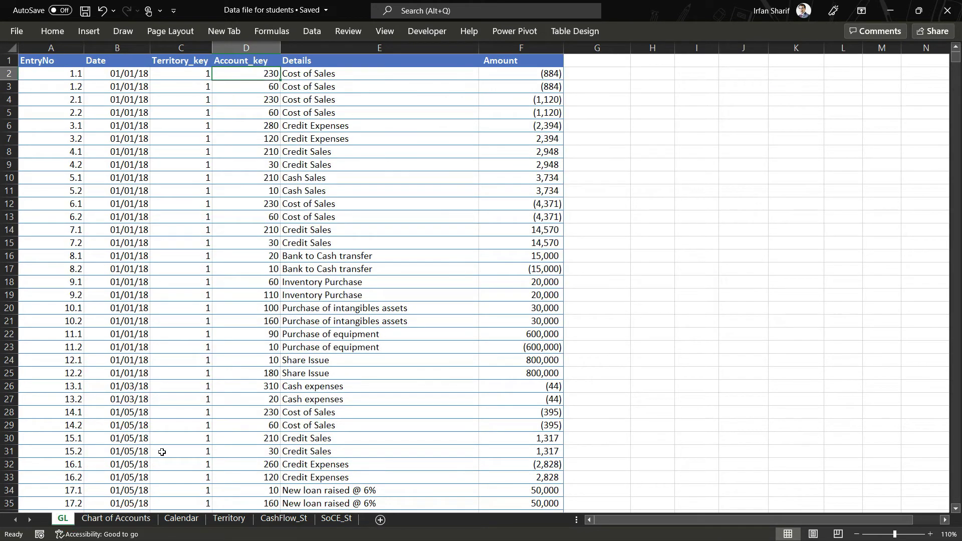
pyautogui.click(144, 515)
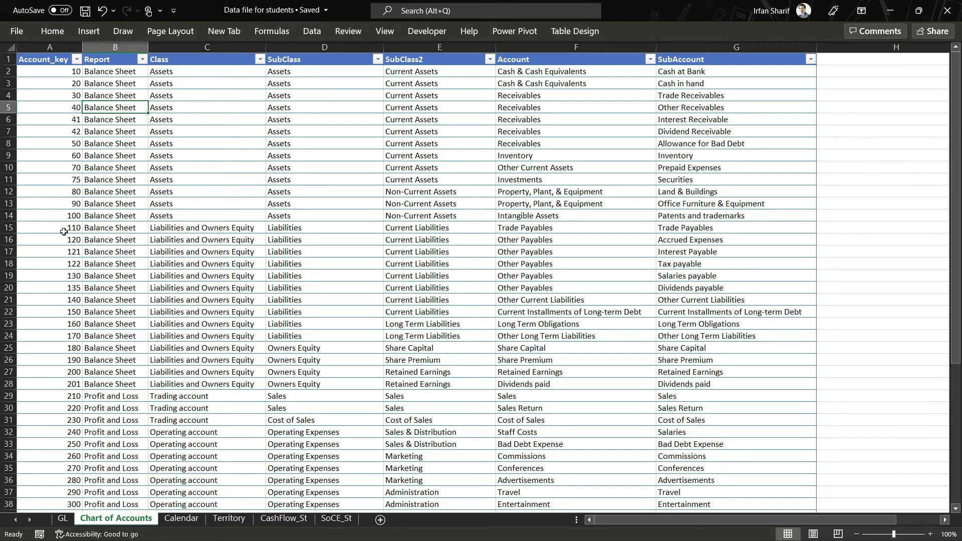
pyautogui.click(74, 420)
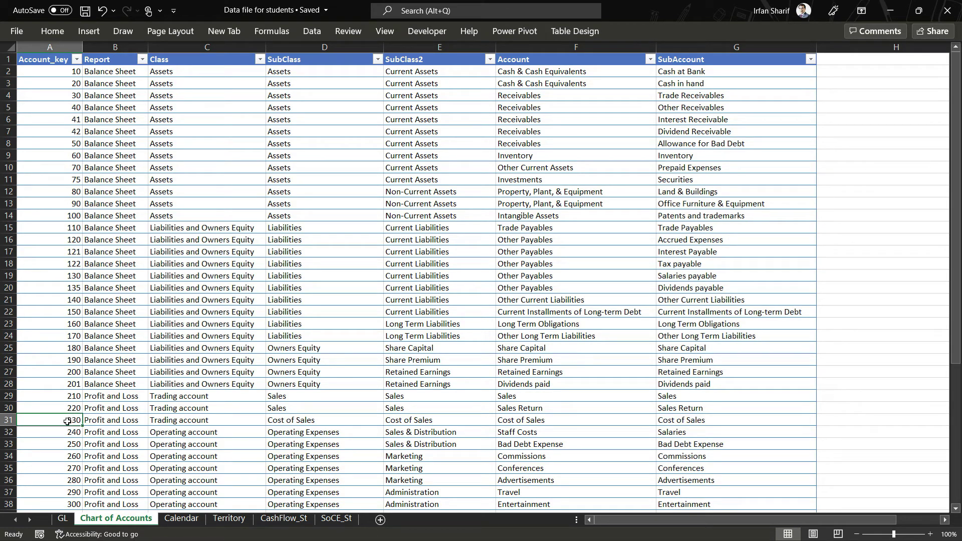
pyautogui.click(127, 423)
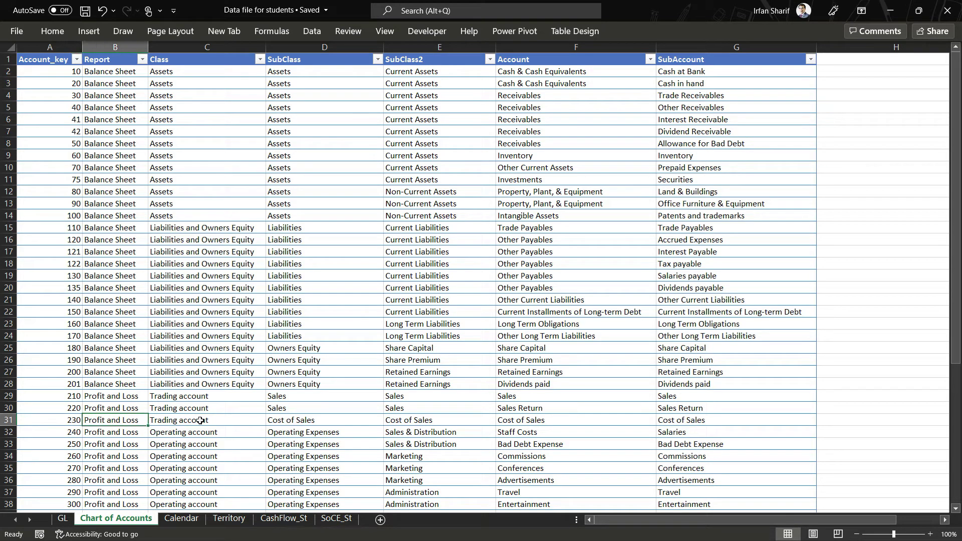
pyautogui.click(217, 420)
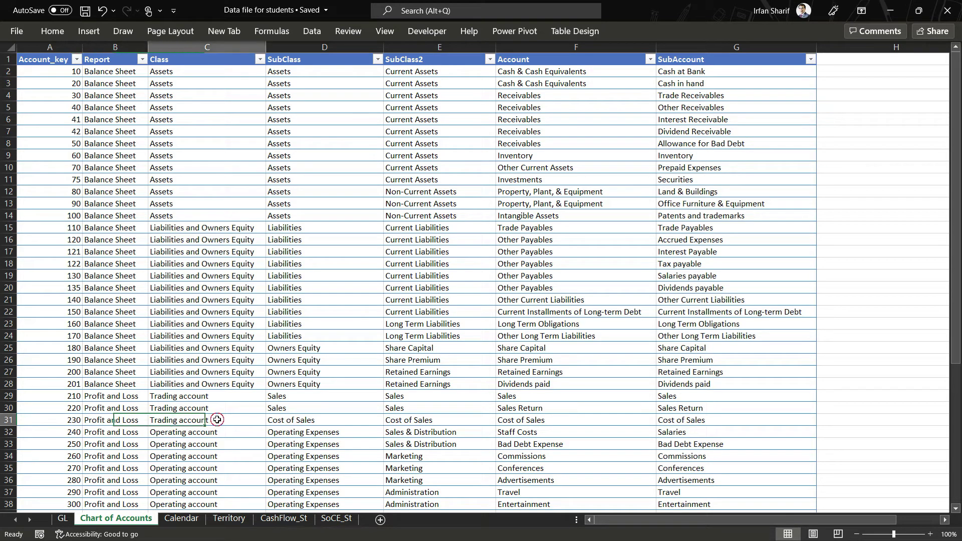
pyautogui.click(312, 420)
pyautogui.click(732, 421)
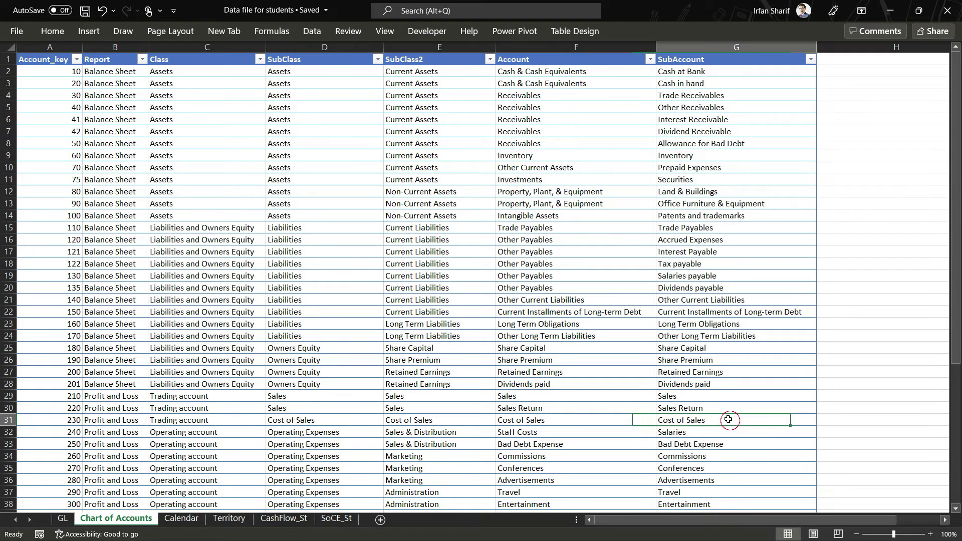
pyautogui.click(72, 439)
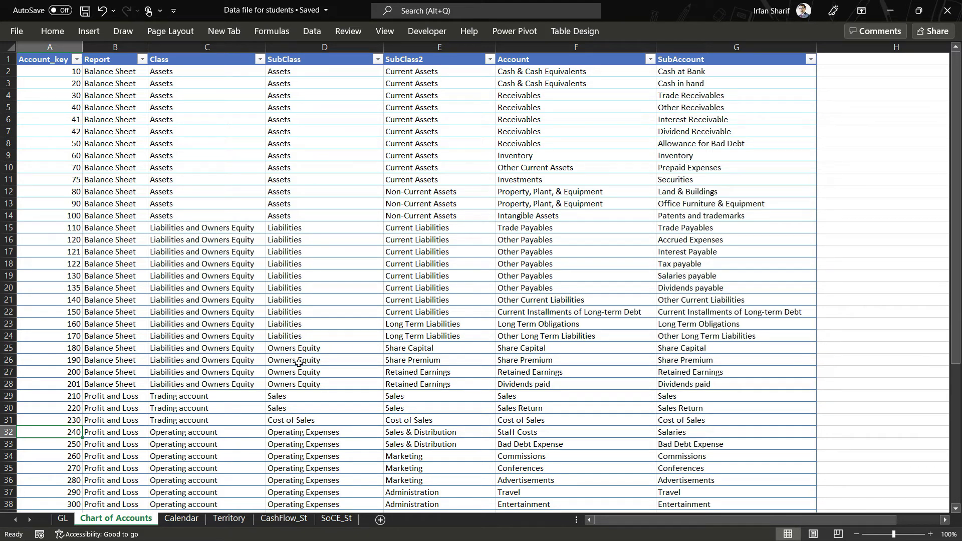
# Open the Calendar sheet and examine the Date, Year, Quarter, Month and Day values in row 3
pyautogui.click(179, 515)
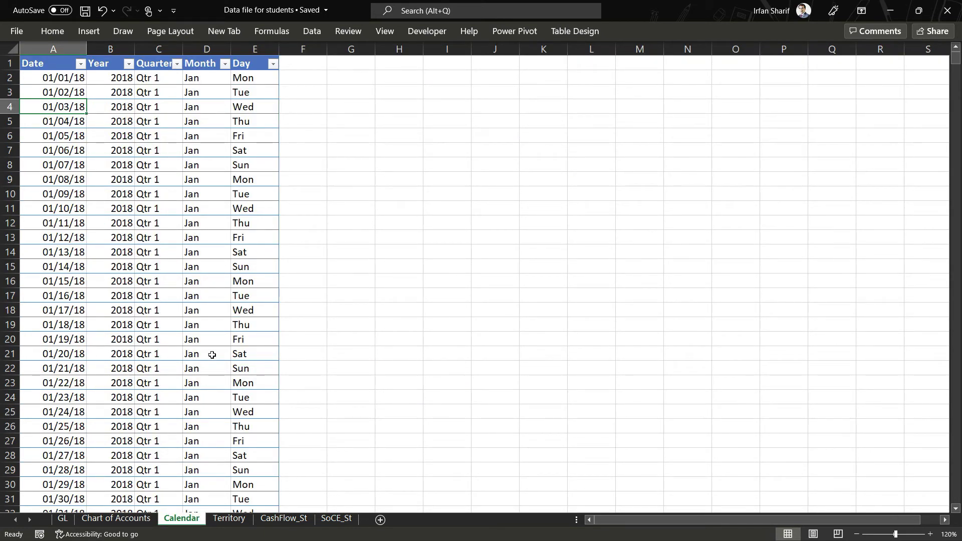
pyautogui.click(62, 87)
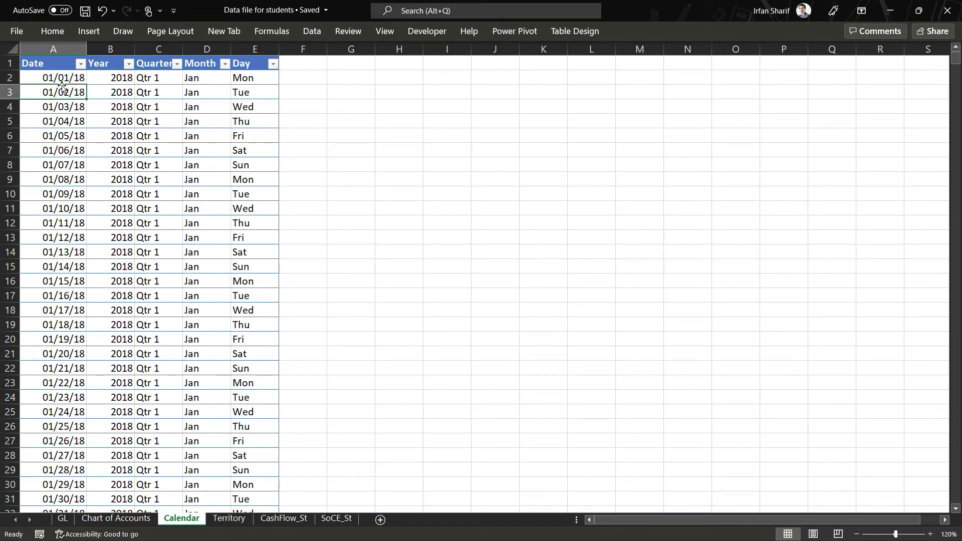
pyautogui.click(112, 91)
pyautogui.click(165, 87)
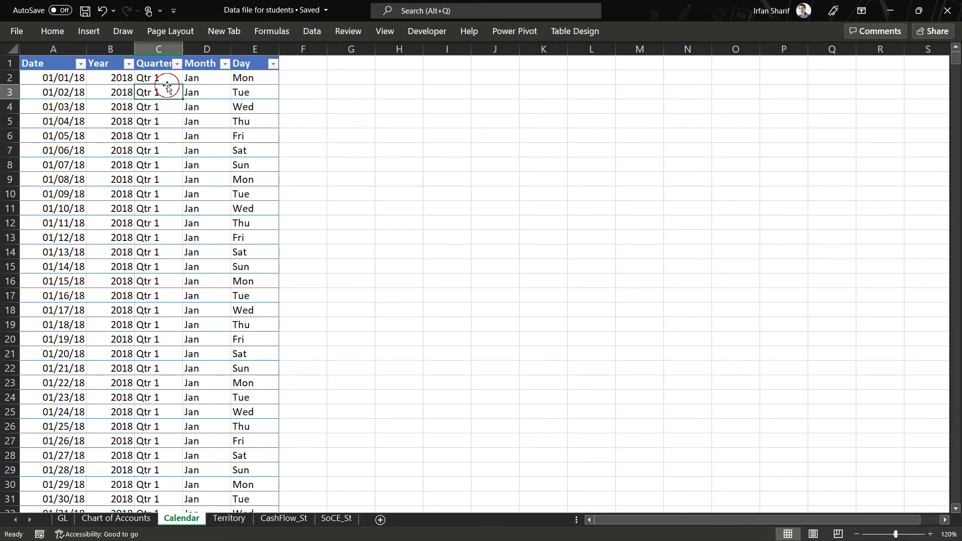
pyautogui.click(225, 92)
pyautogui.click(259, 88)
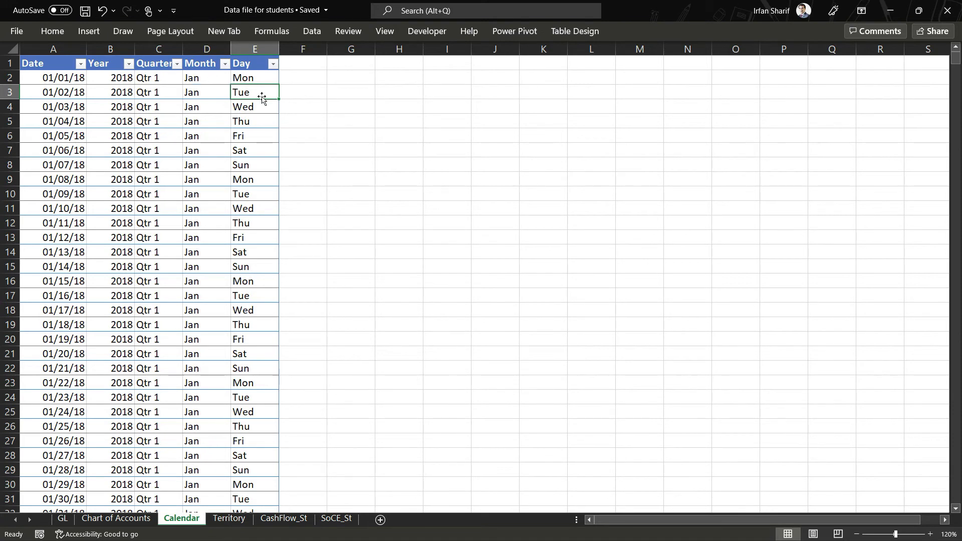
# Review the Calendar sheet's entire Day column and its entire Quarter column
pyautogui.click(256, 49)
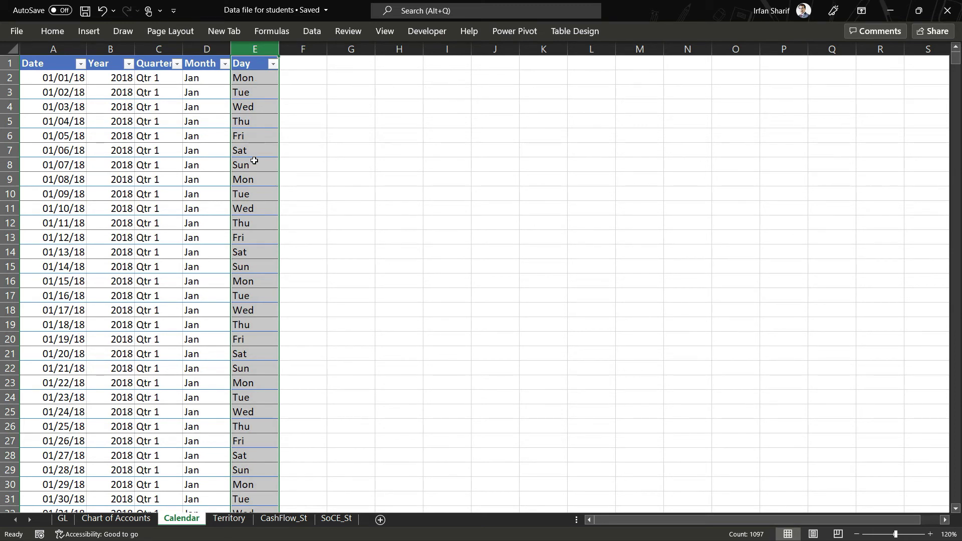
pyautogui.click(164, 133)
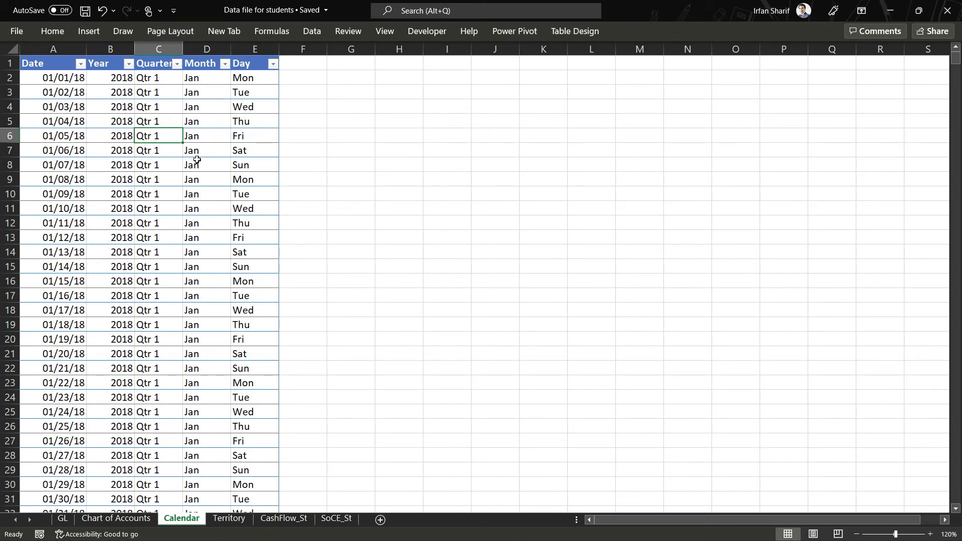
pyautogui.click(150, 109)
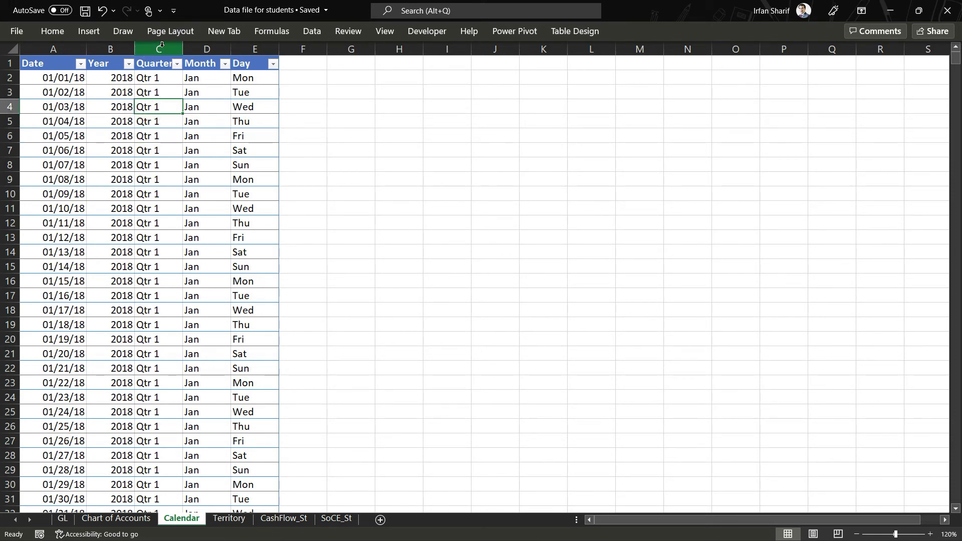
pyautogui.click(159, 49)
# Check the Date, Year and Quarter cells in row 7 of the Calendar sheet, and the Year column header
pyautogui.click(65, 155)
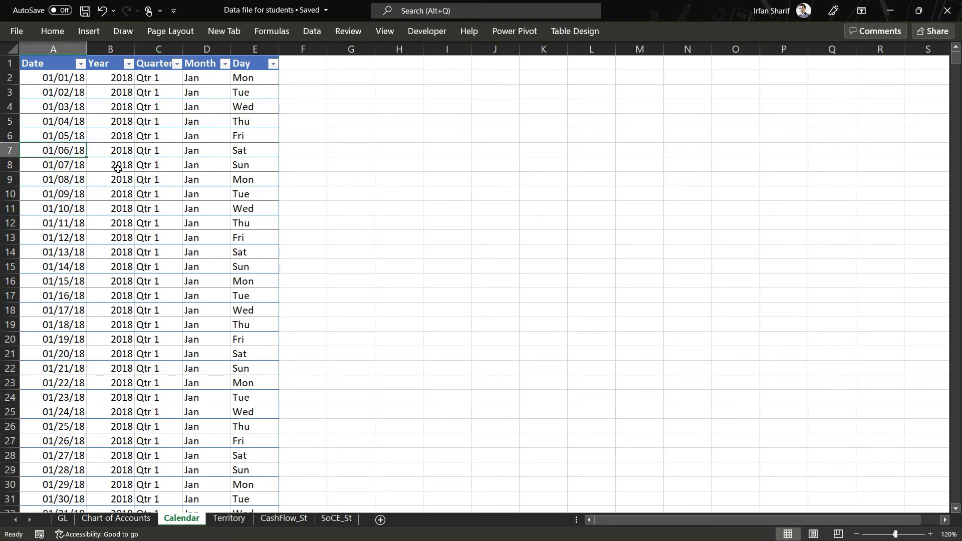
pyautogui.click(116, 150)
pyautogui.click(173, 150)
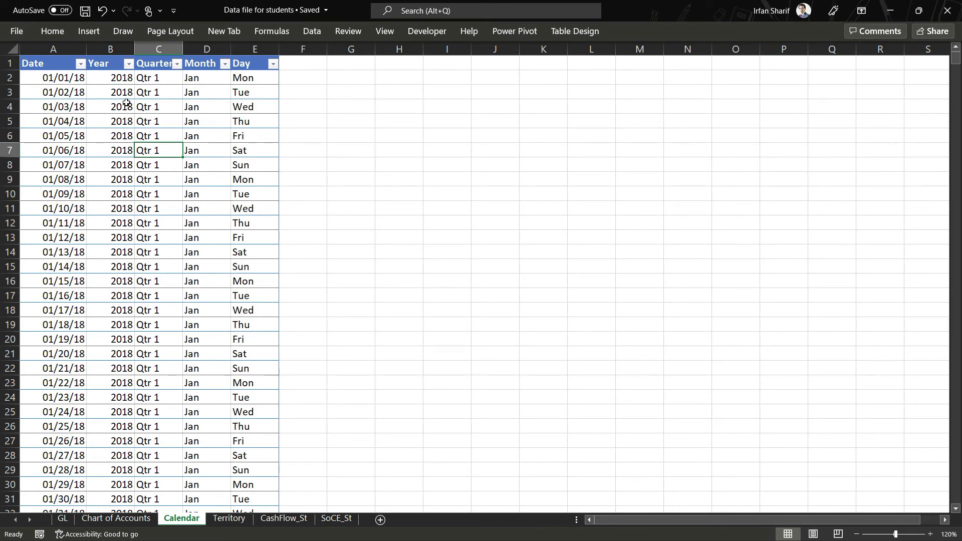
pyautogui.click(112, 63)
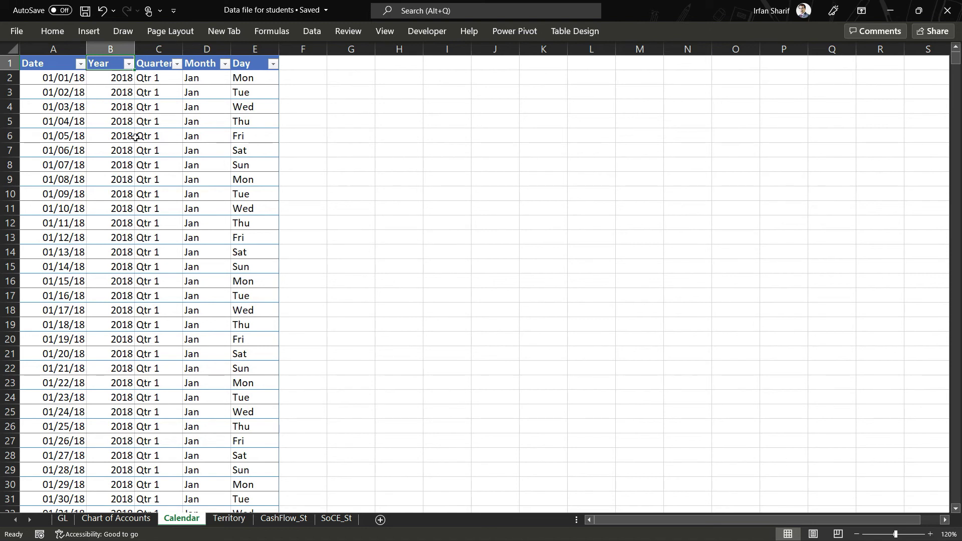
# Highlight the Calendar sheet's columns B through F to review the Year, Quarter, Month and Day attributes, and return to cell A1
pyautogui.click(110, 51)
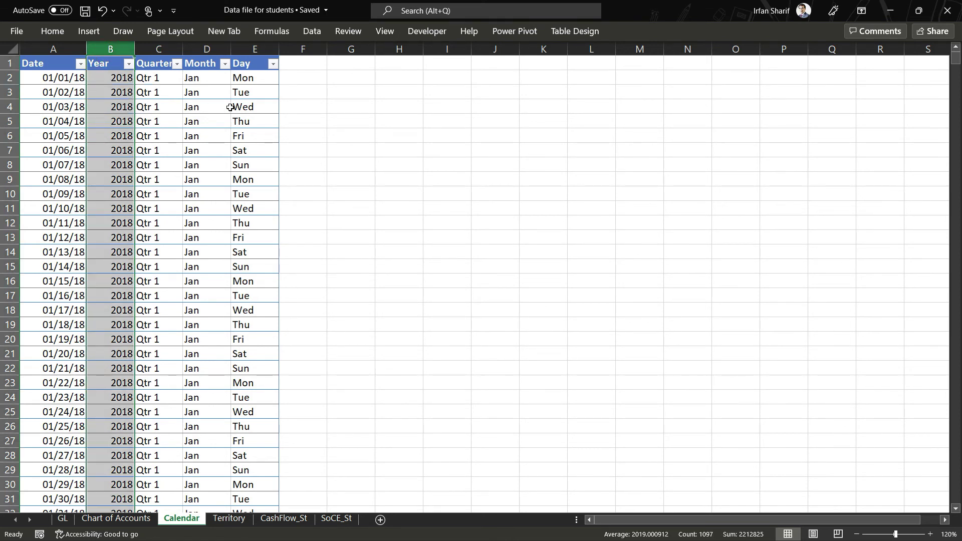
pyautogui.hotkey('shift', 'Right')
pyautogui.hotkey('shift', 'Right')
pyautogui.hotkey('shift', 'Right')
pyautogui.hotkey('shift', 'Right')
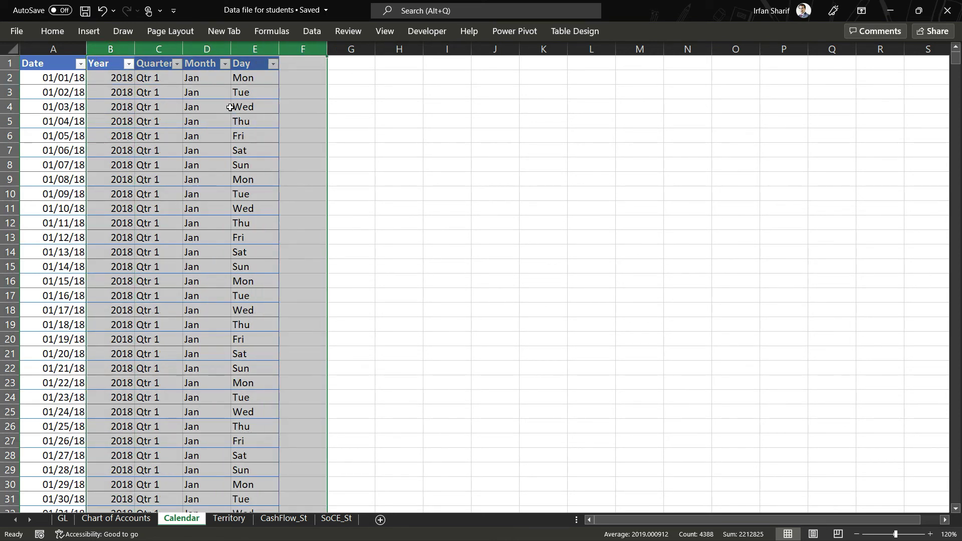
pyautogui.hotkey('ctrl', 'Home')
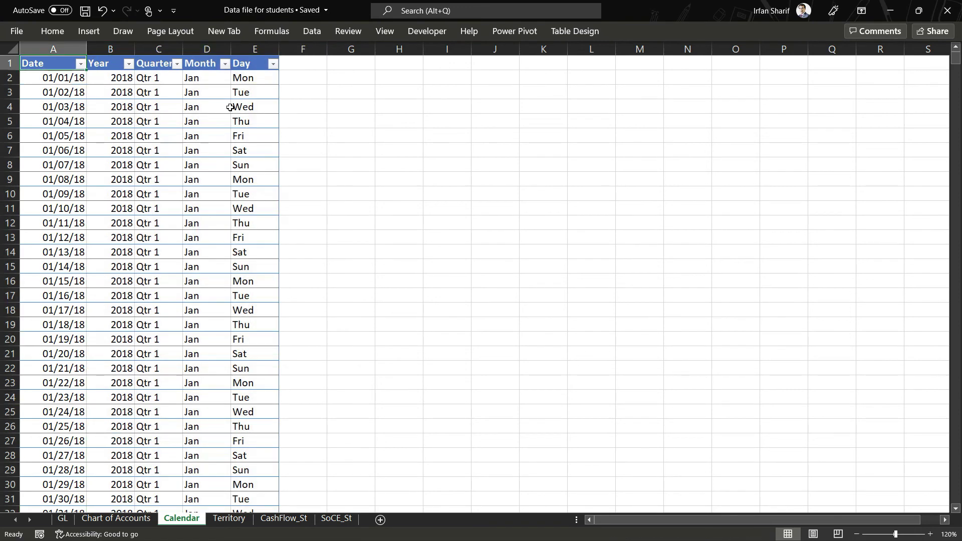
# Look through the GL, Chart of Accounts, Calendar and Territory sheets in turn and return to GL
pyautogui.click(66, 521)
pyautogui.click(120, 520)
pyautogui.click(184, 521)
pyautogui.click(231, 523)
pyautogui.click(62, 519)
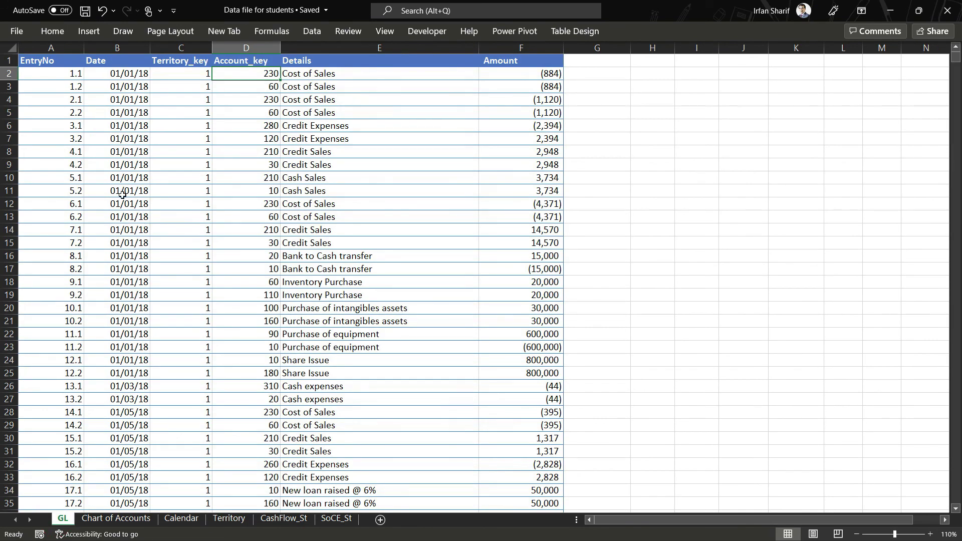
# Compare the CashFlow_St and SoCE_St sheets, check the Type in row 10 of CashFlow_St, and return to GL
pyautogui.click(291, 521)
pyautogui.click(291, 521)
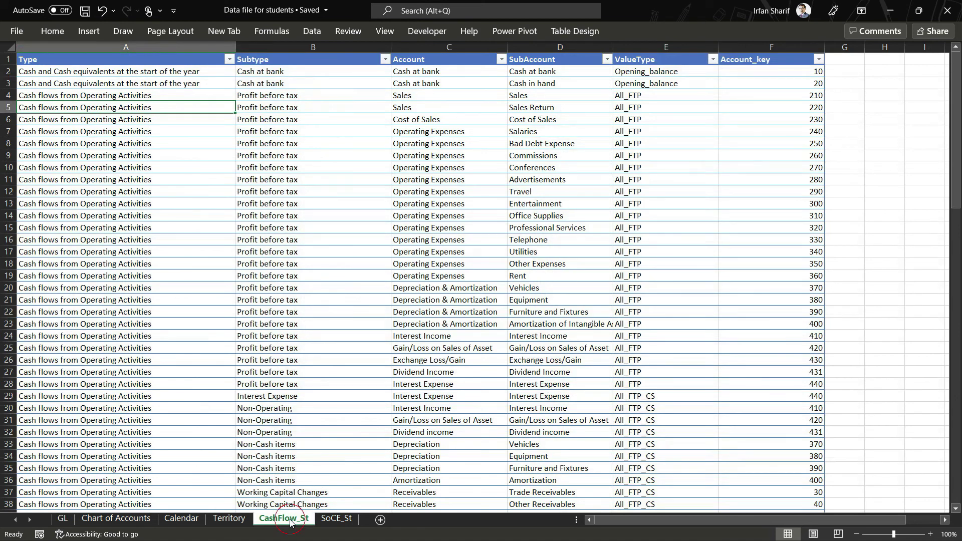
pyautogui.click(343, 520)
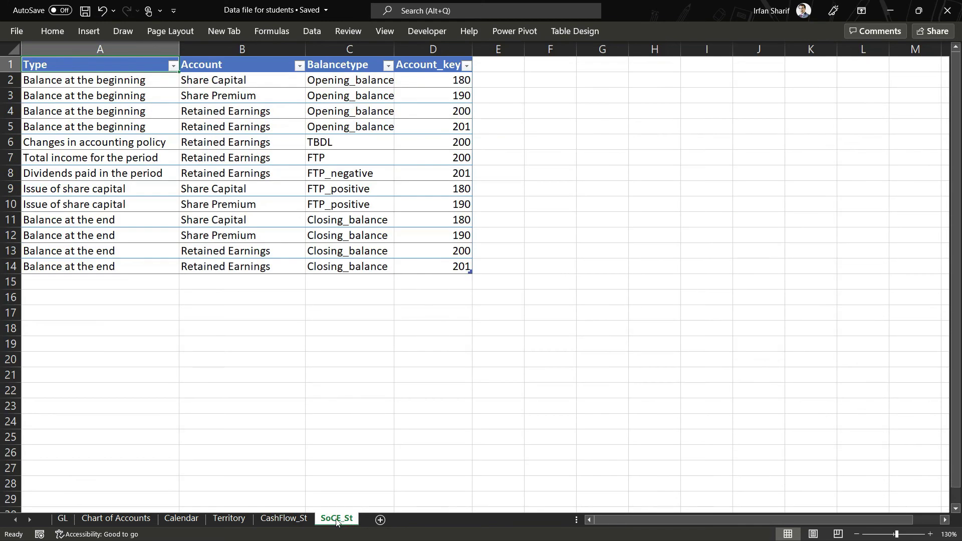
pyautogui.click(289, 521)
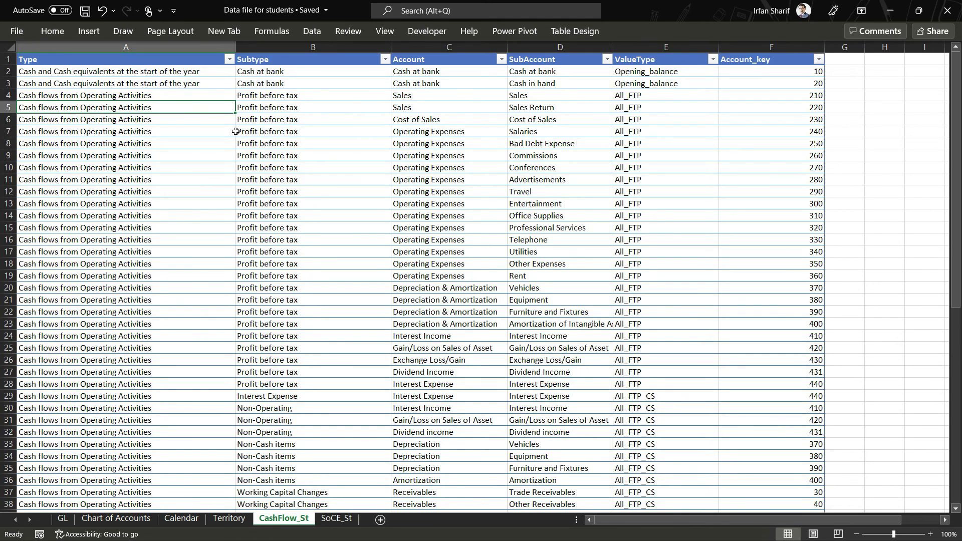
pyautogui.click(138, 172)
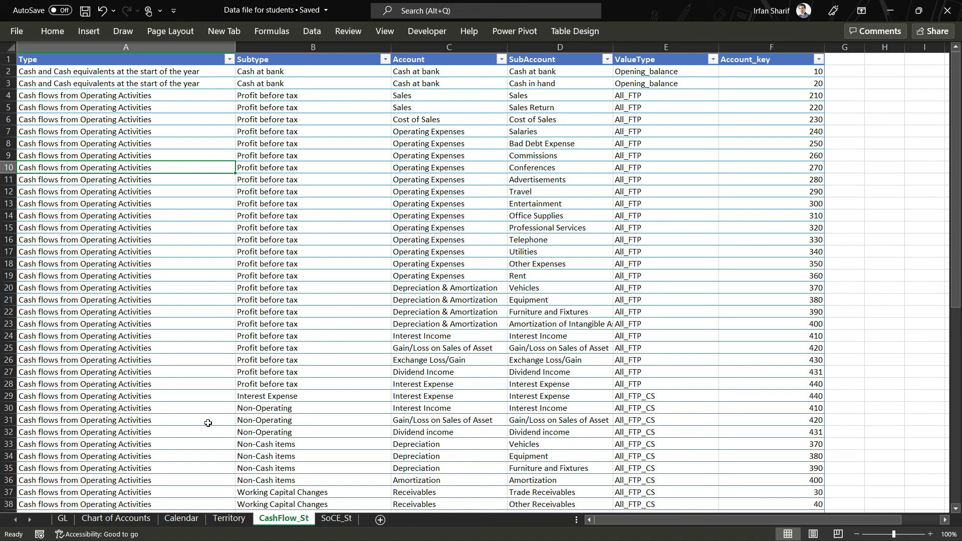
pyautogui.click(63, 519)
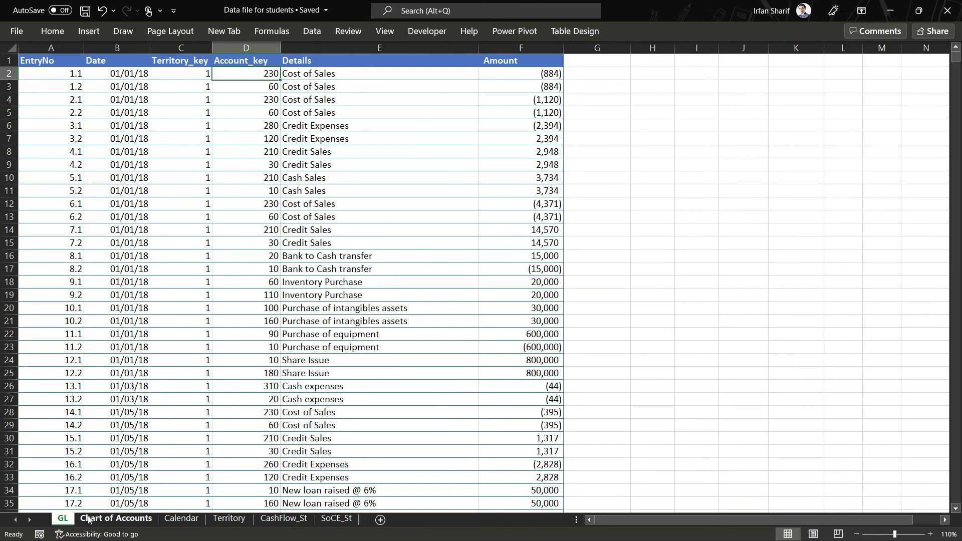